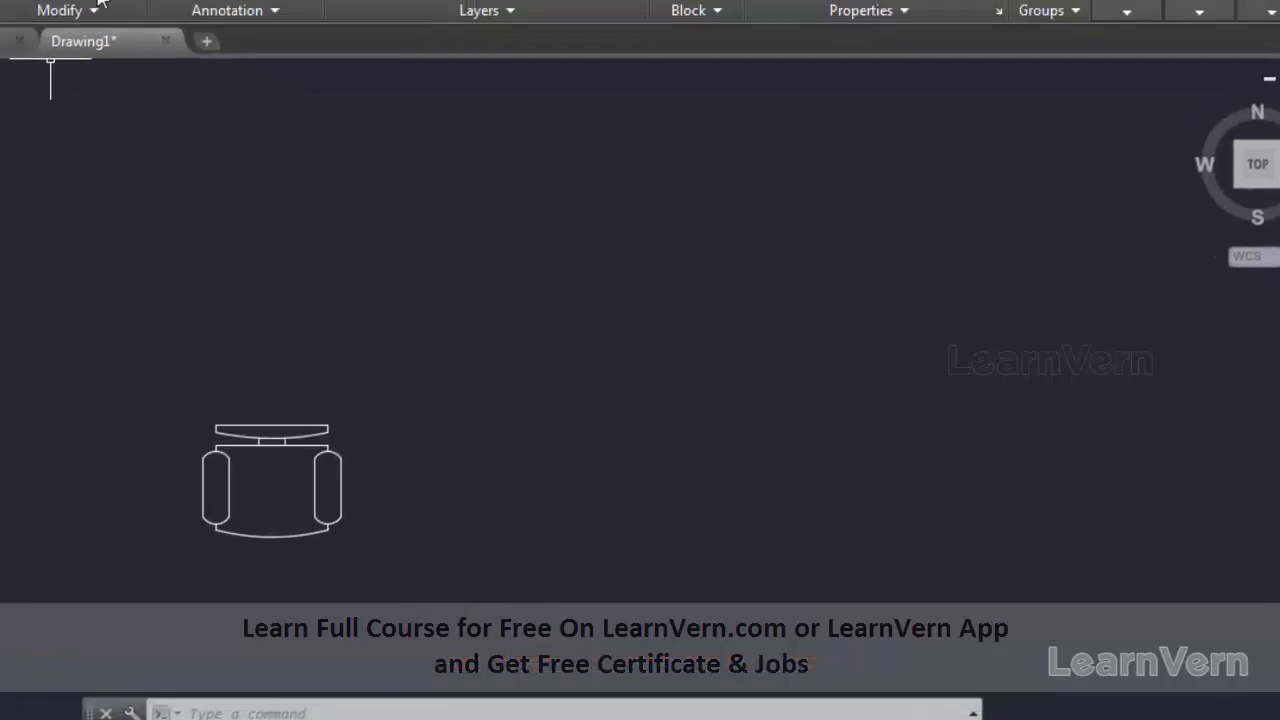
Step: Start a rectangular array of the top-down chair, previewing a 4-column by 3-row grid
click(282, 82)
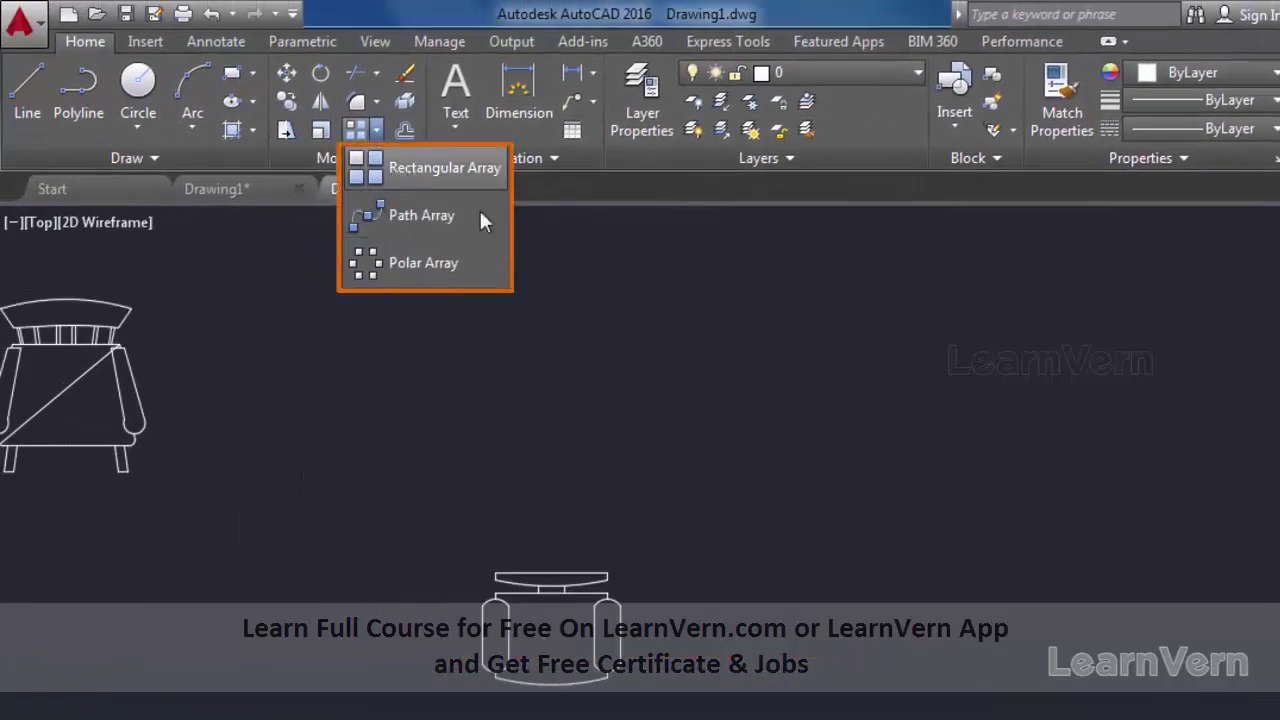
click(379, 130)
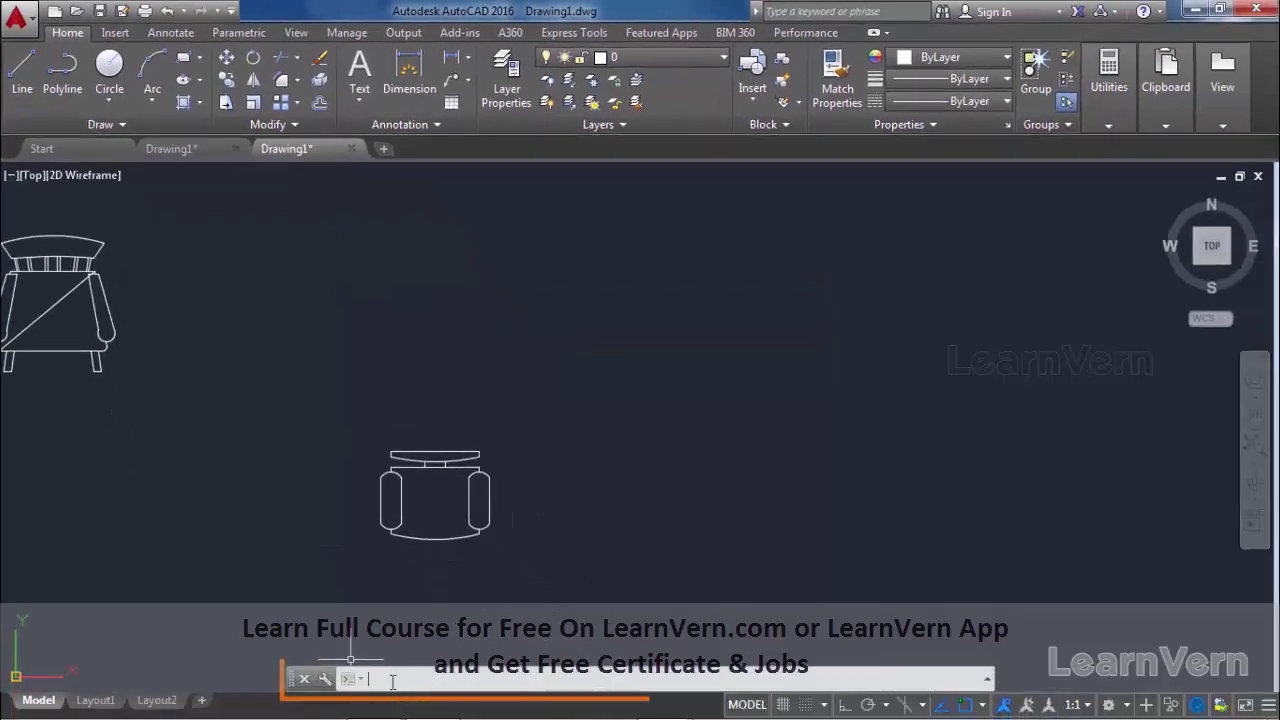
text(AR)
key(Return)
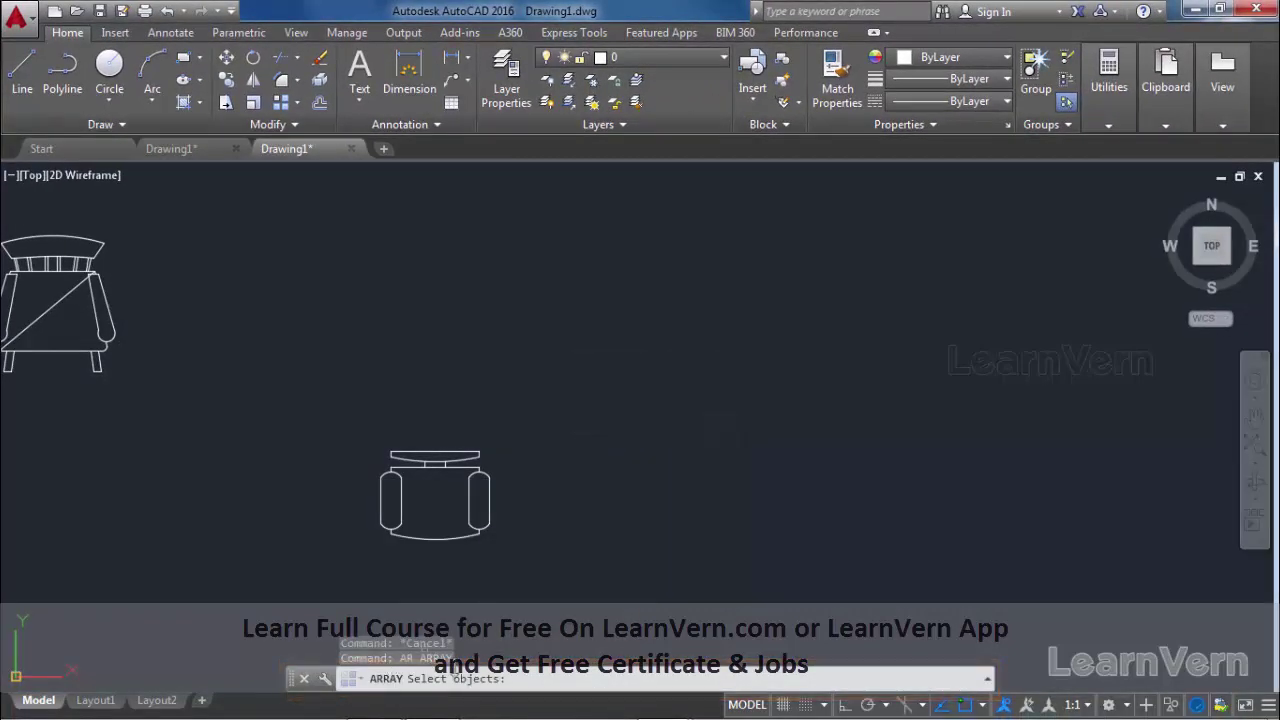
drag(473, 553, 435, 505)
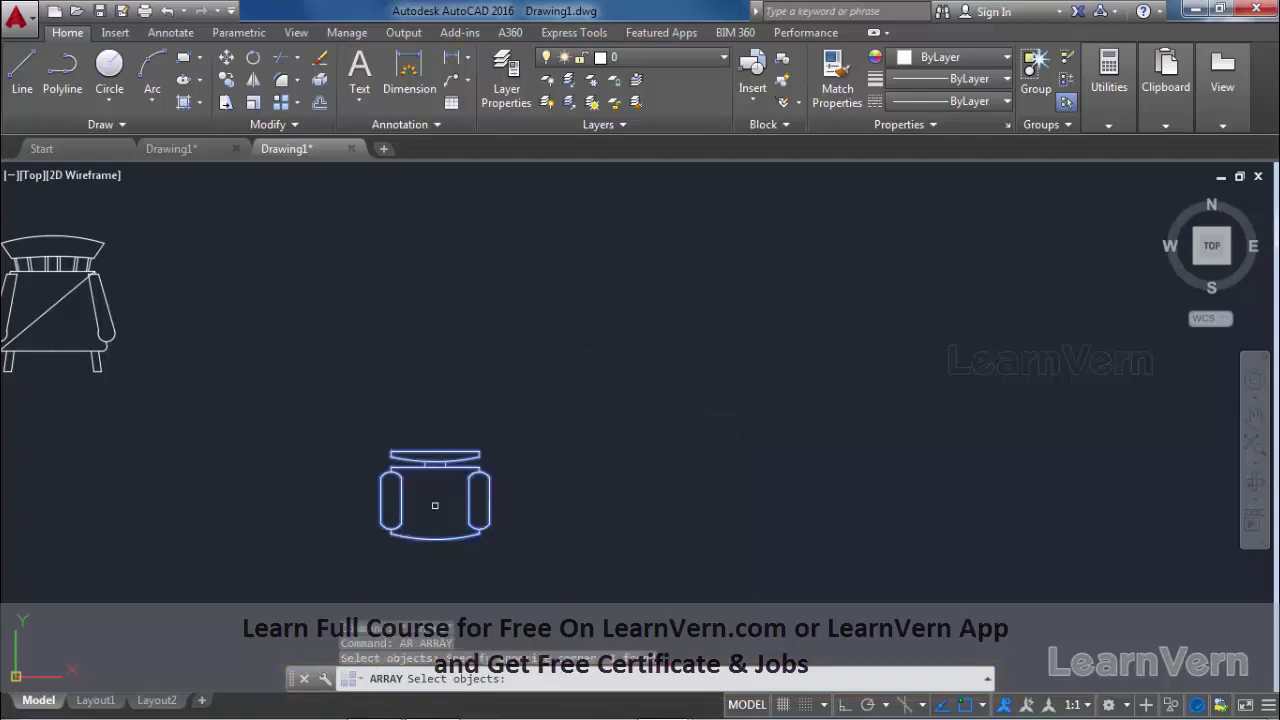
key(Return)
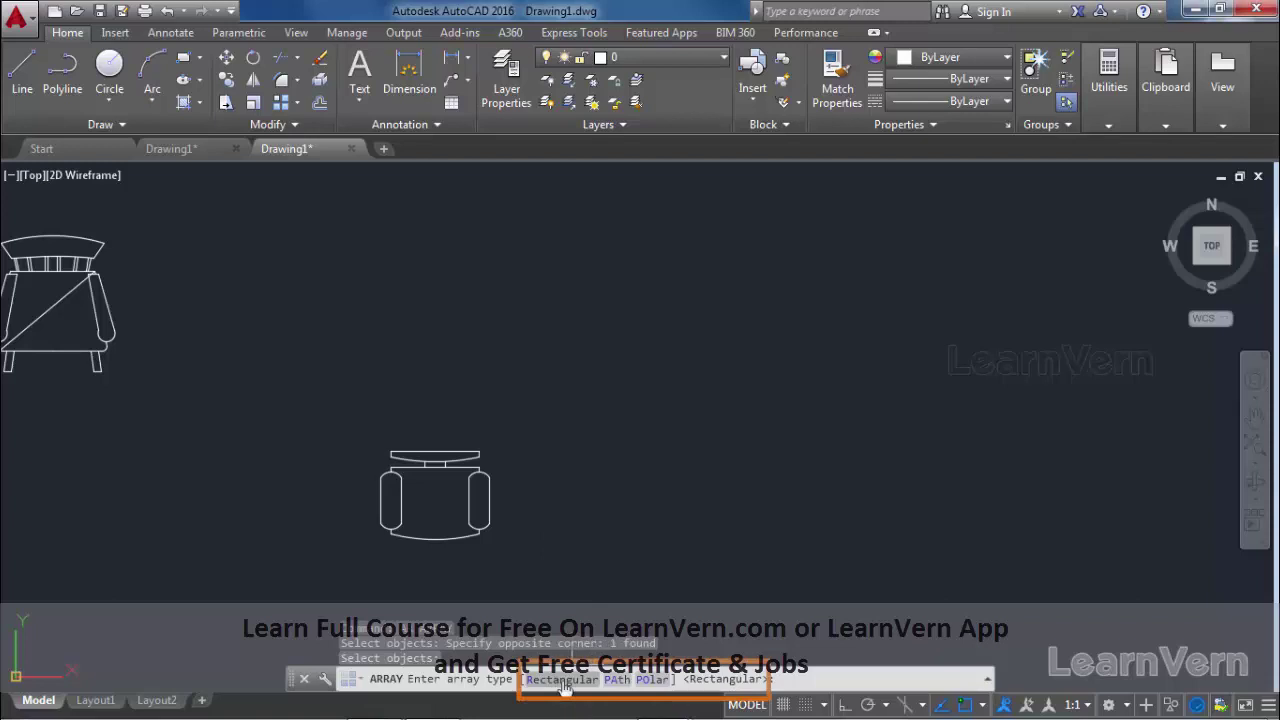
text(r)
key(Return)
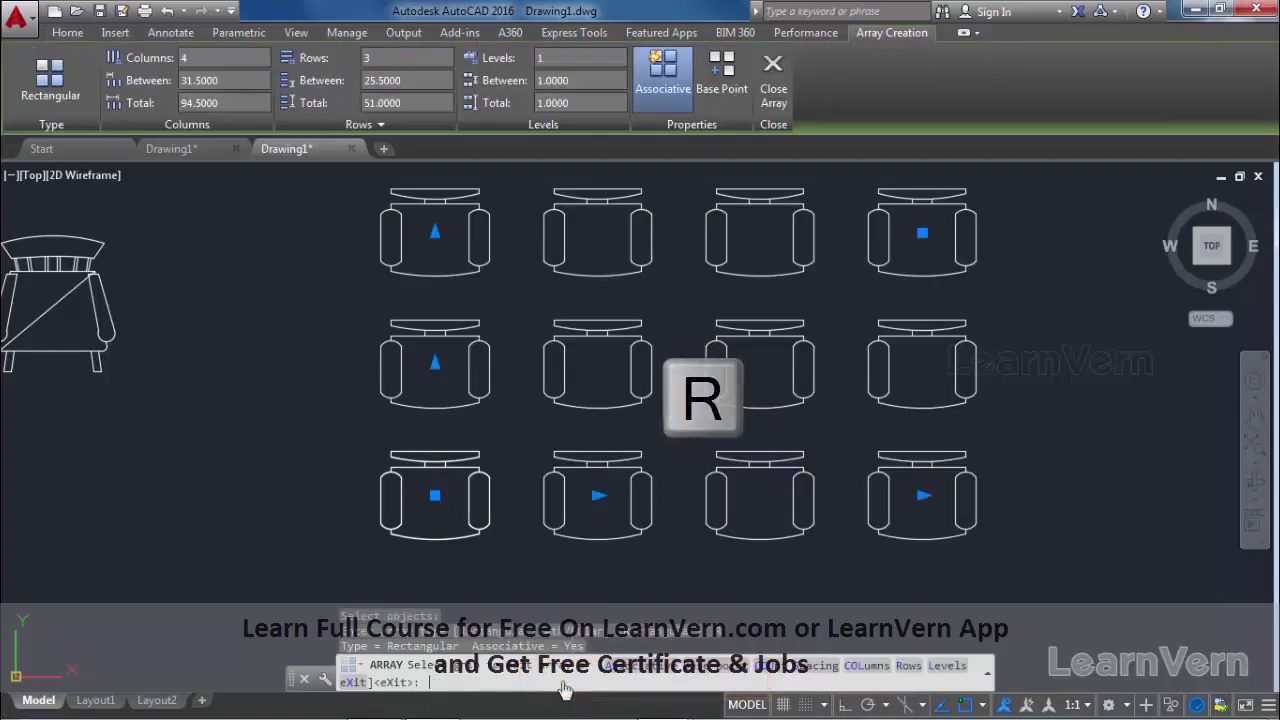
middle_drag(678, 415, 565, 449)
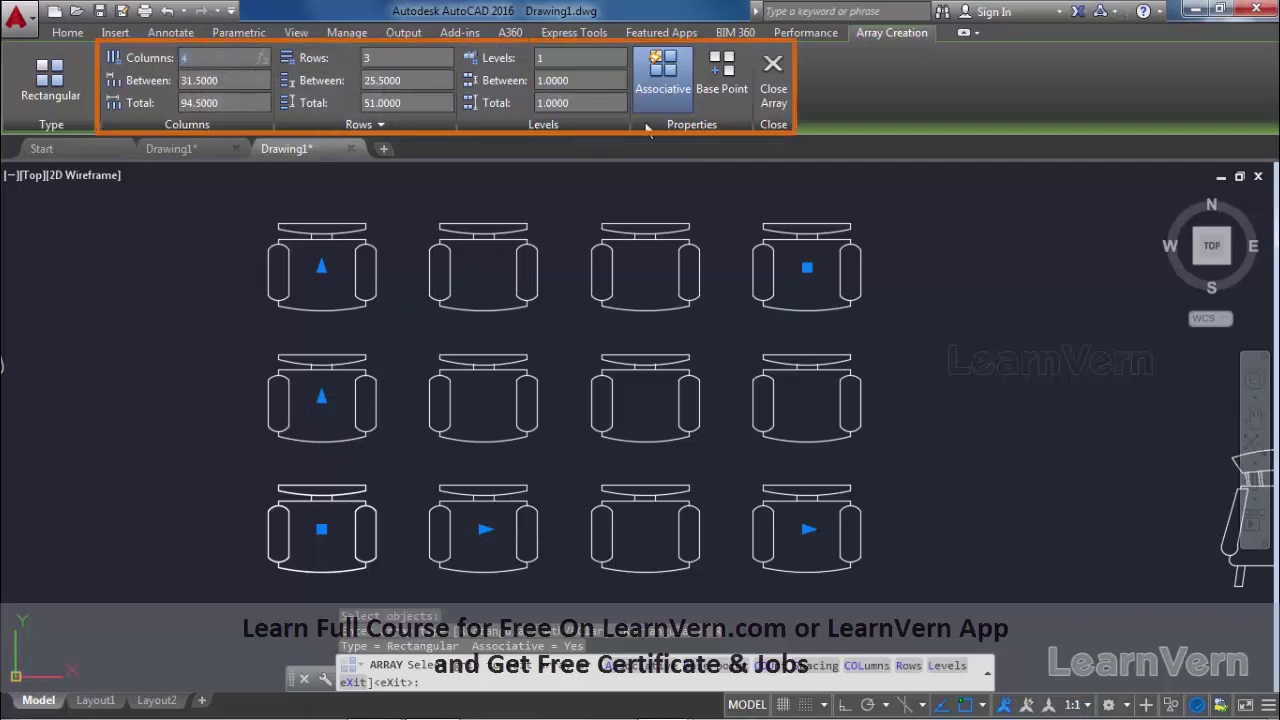
click(181, 56)
text(5)
key(Return)
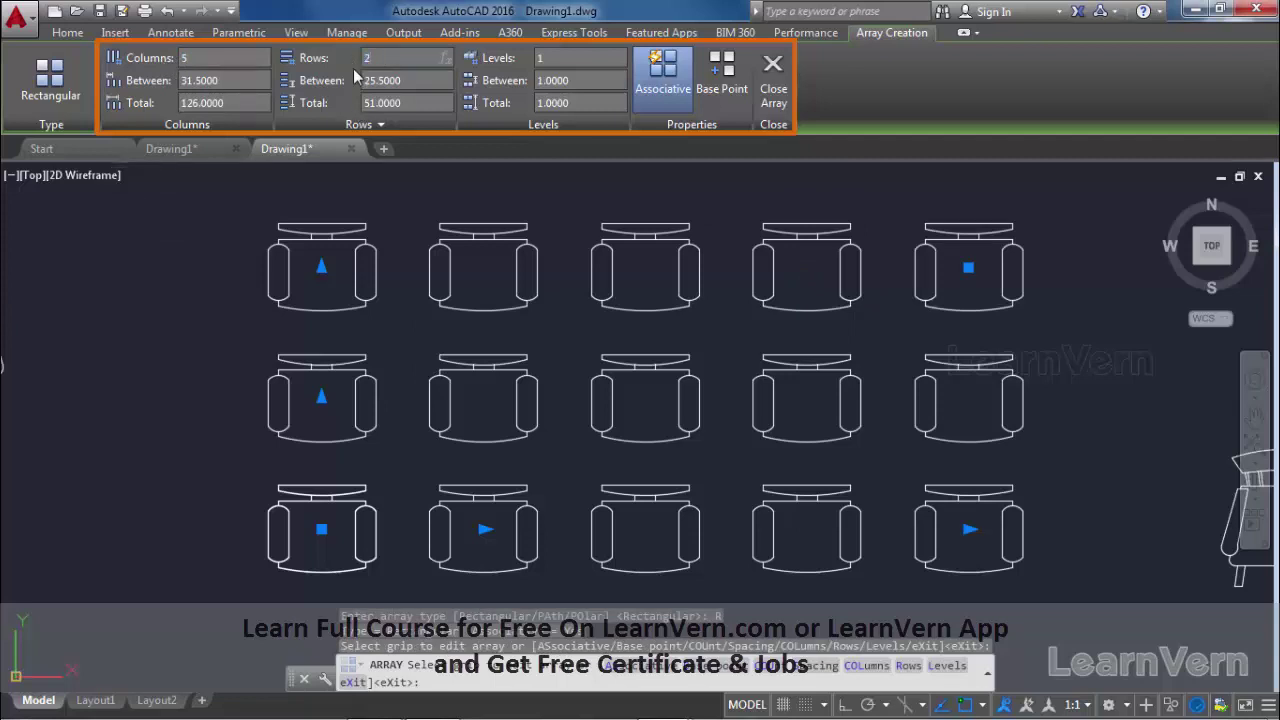
key(Return)
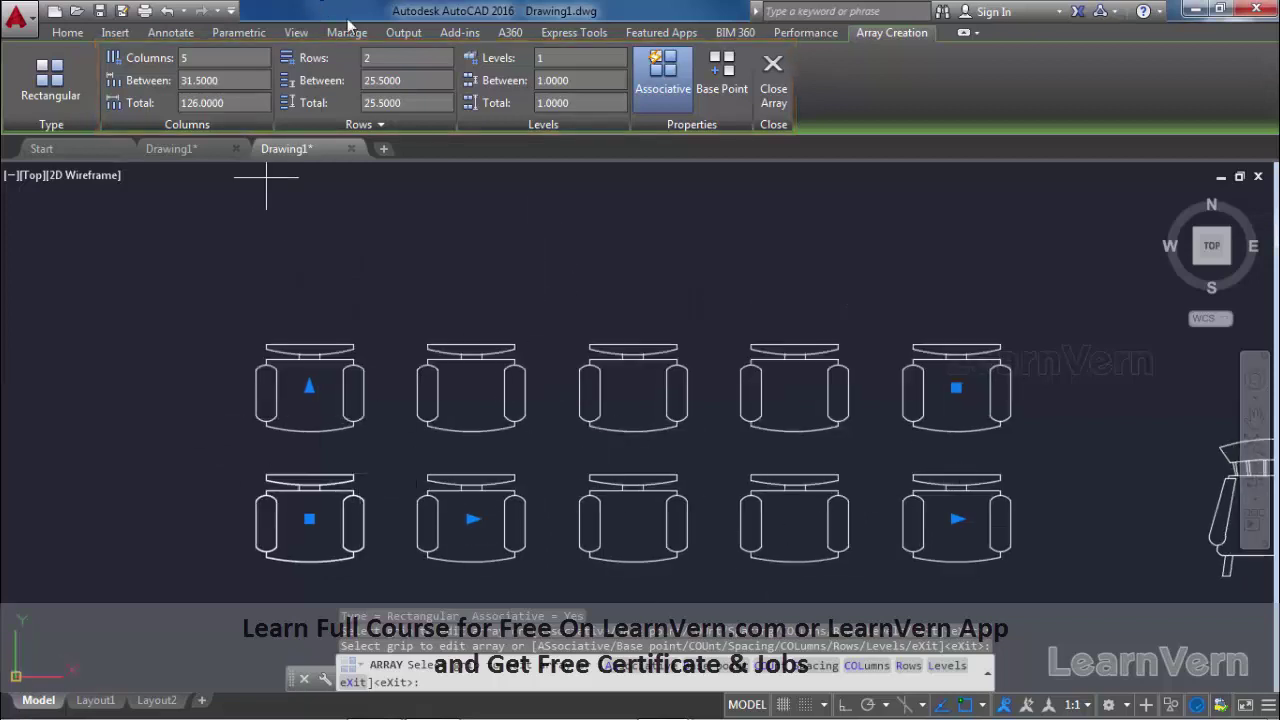
click(373, 58)
text(3)
key(Return)
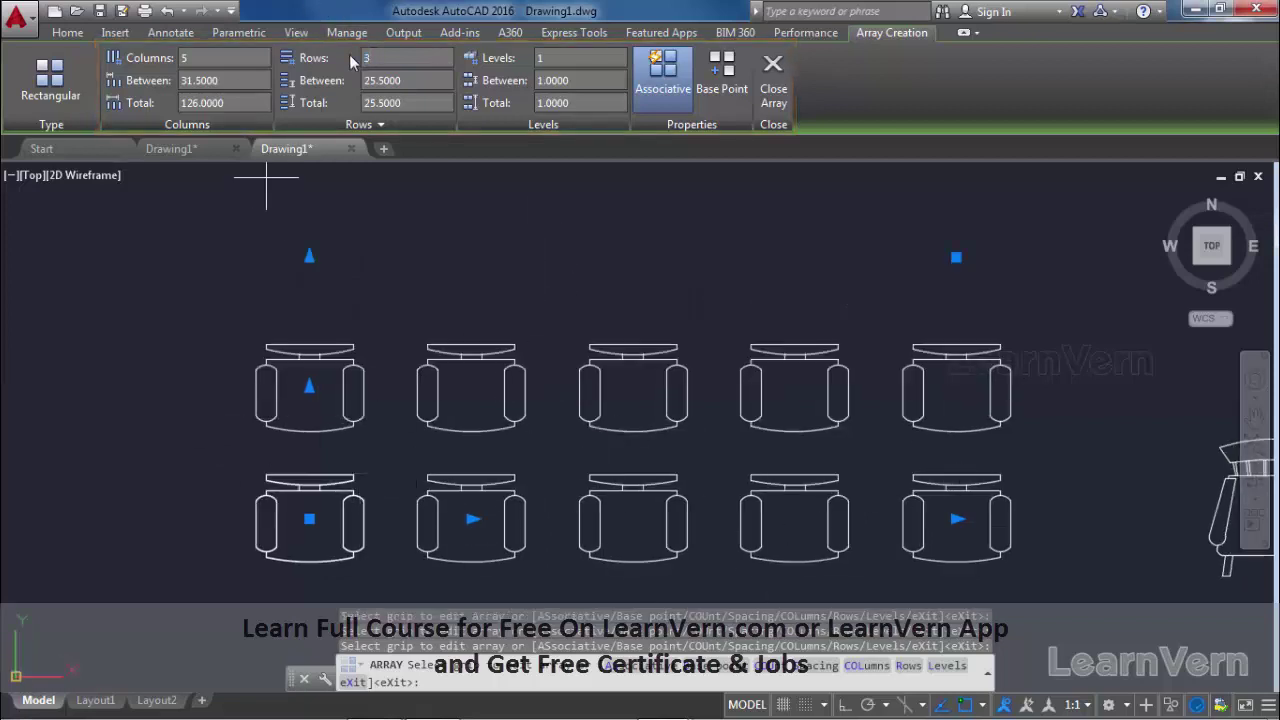
click(211, 58)
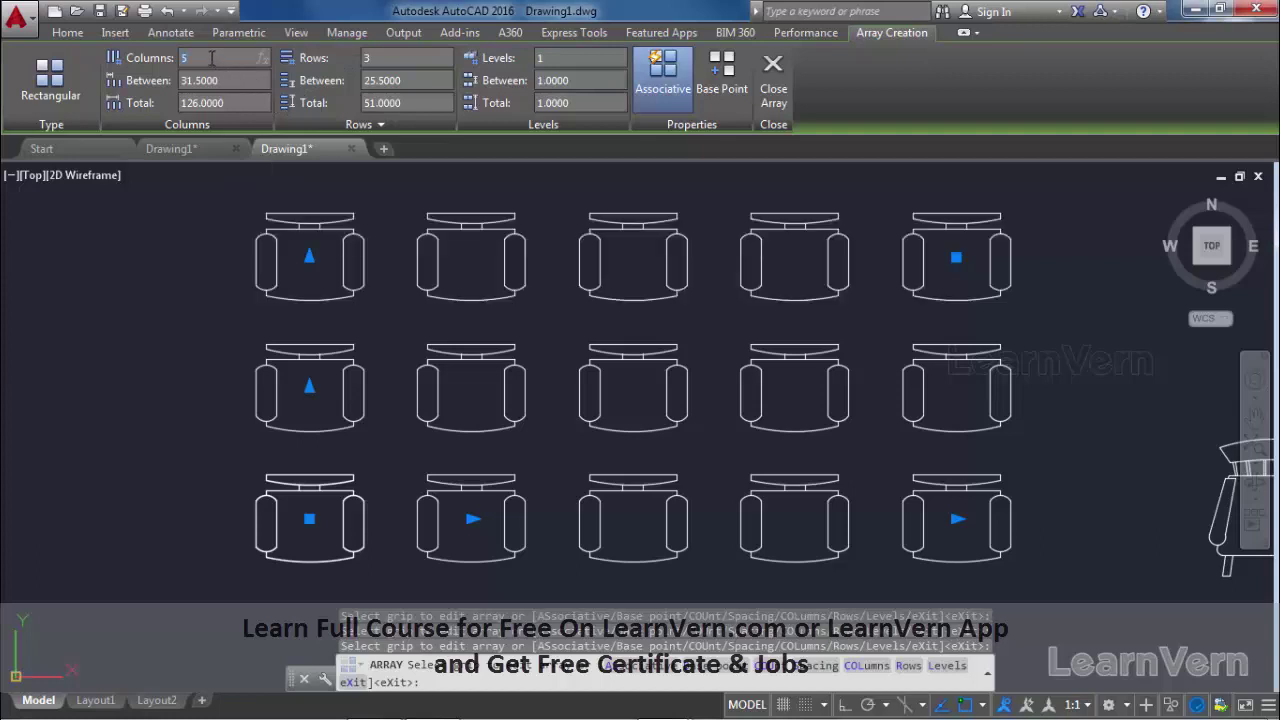
text(4)
key(Return)
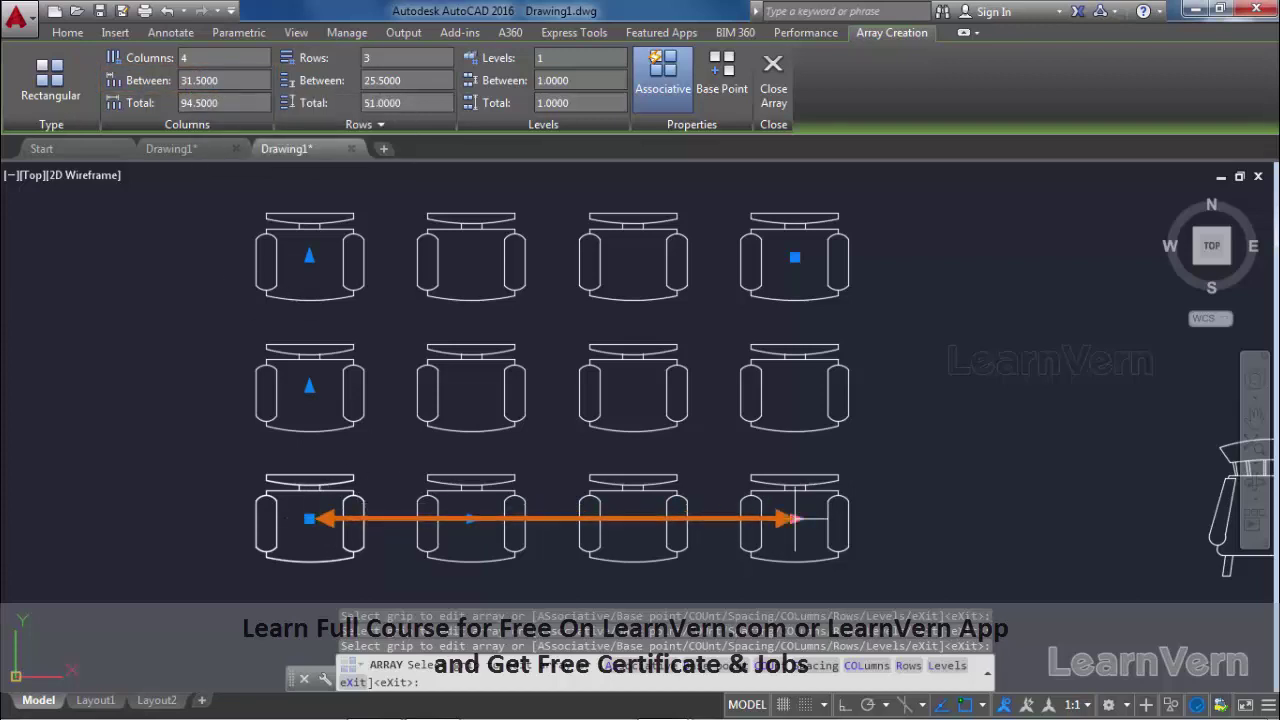
Step: Set the chair array's column spacing to 30, then its total column width to 100
click(225, 86)
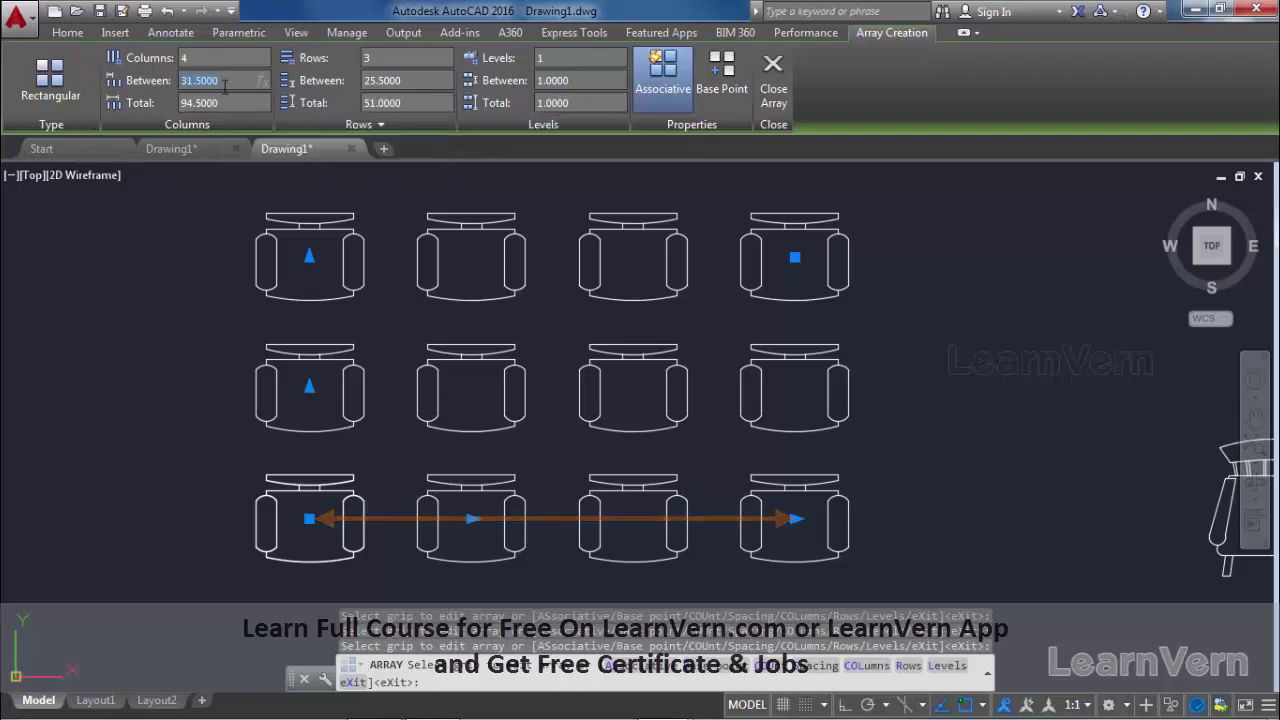
text(30)
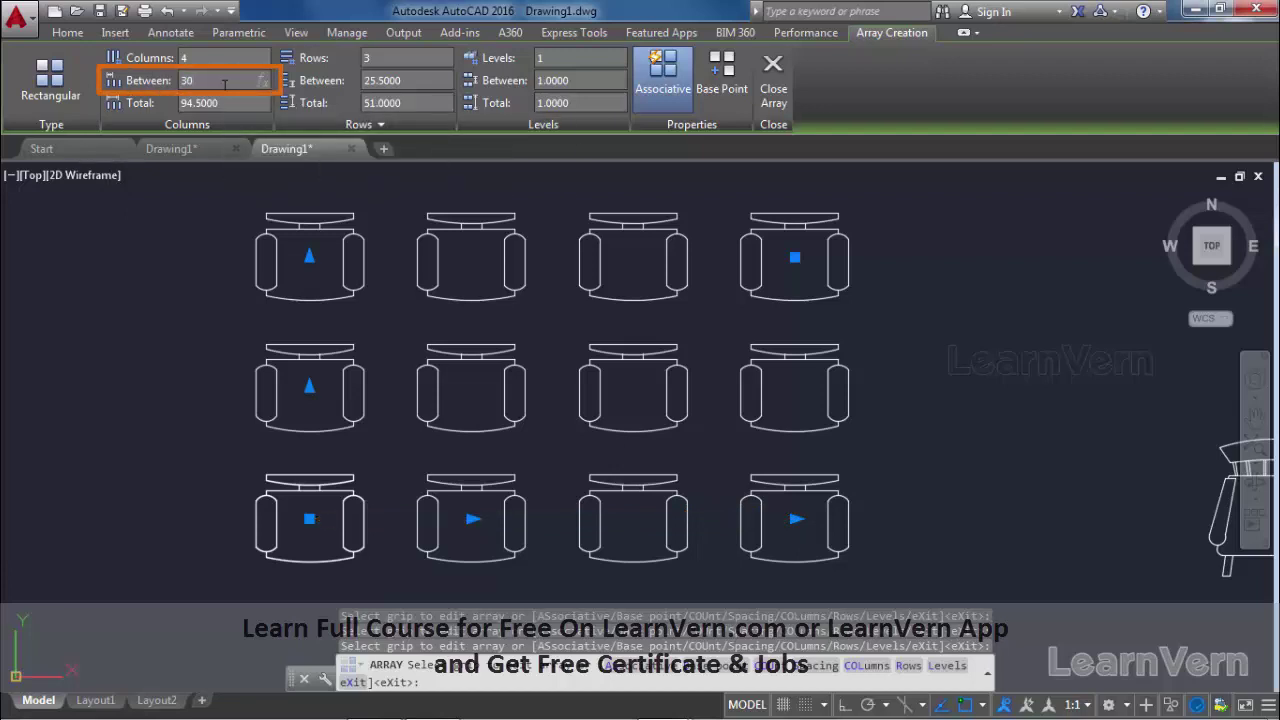
key(Return)
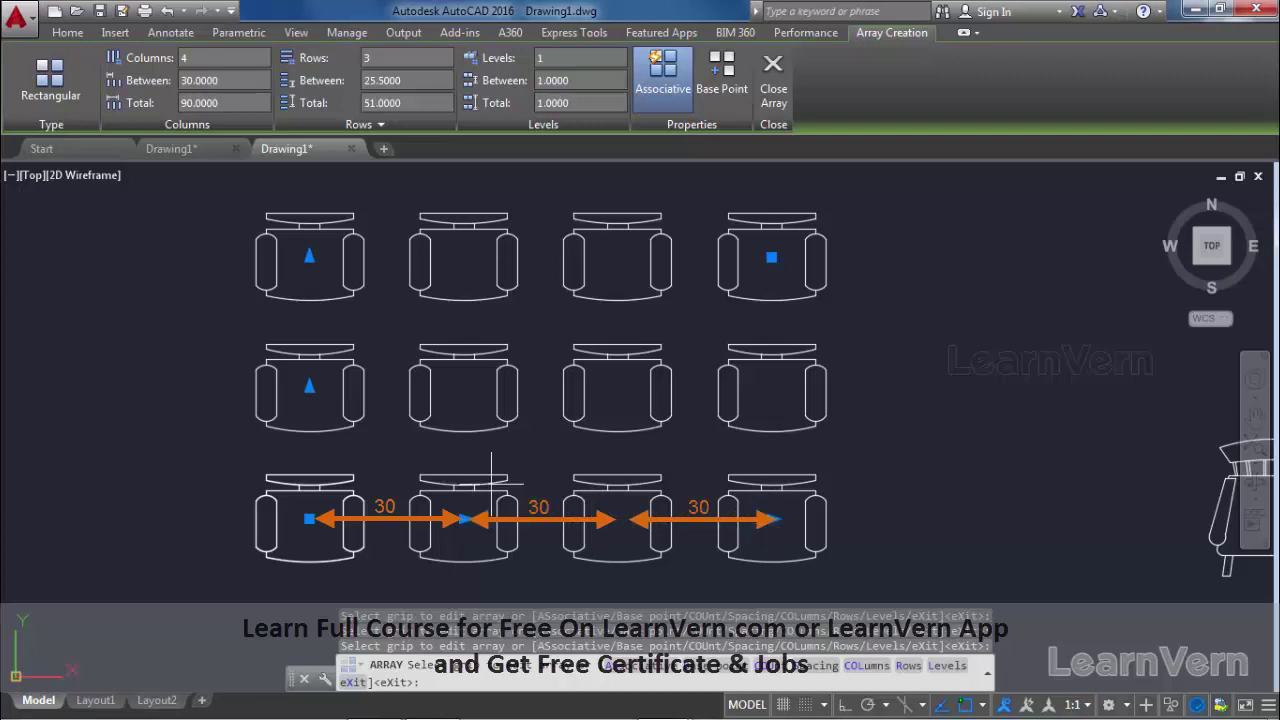
click(222, 103)
text(100)
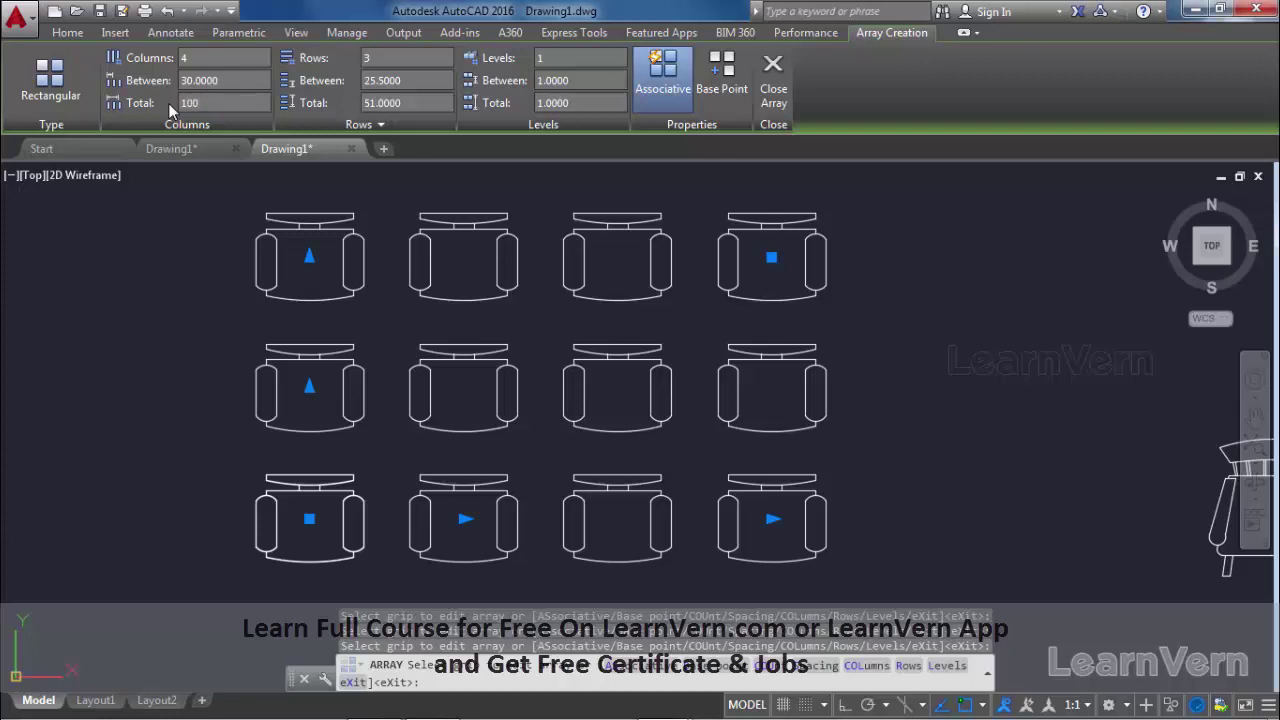
key(Return)
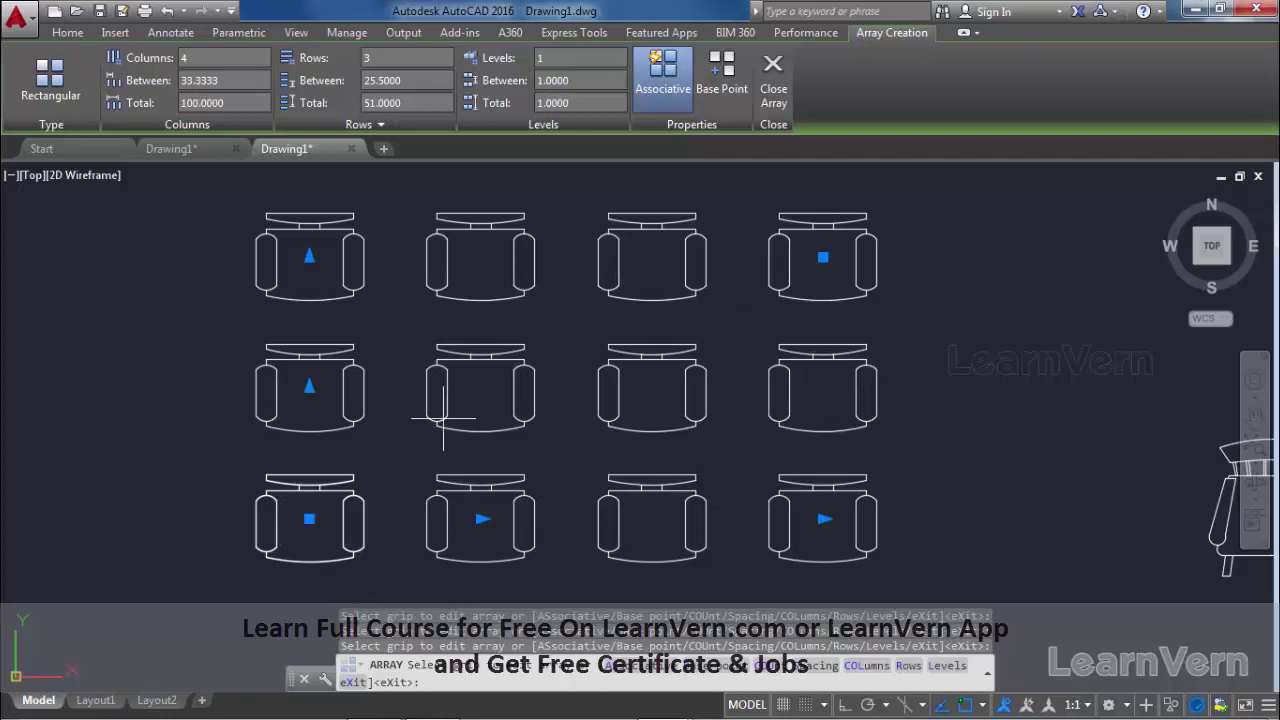
middle_drag(443, 418, 398, 426)
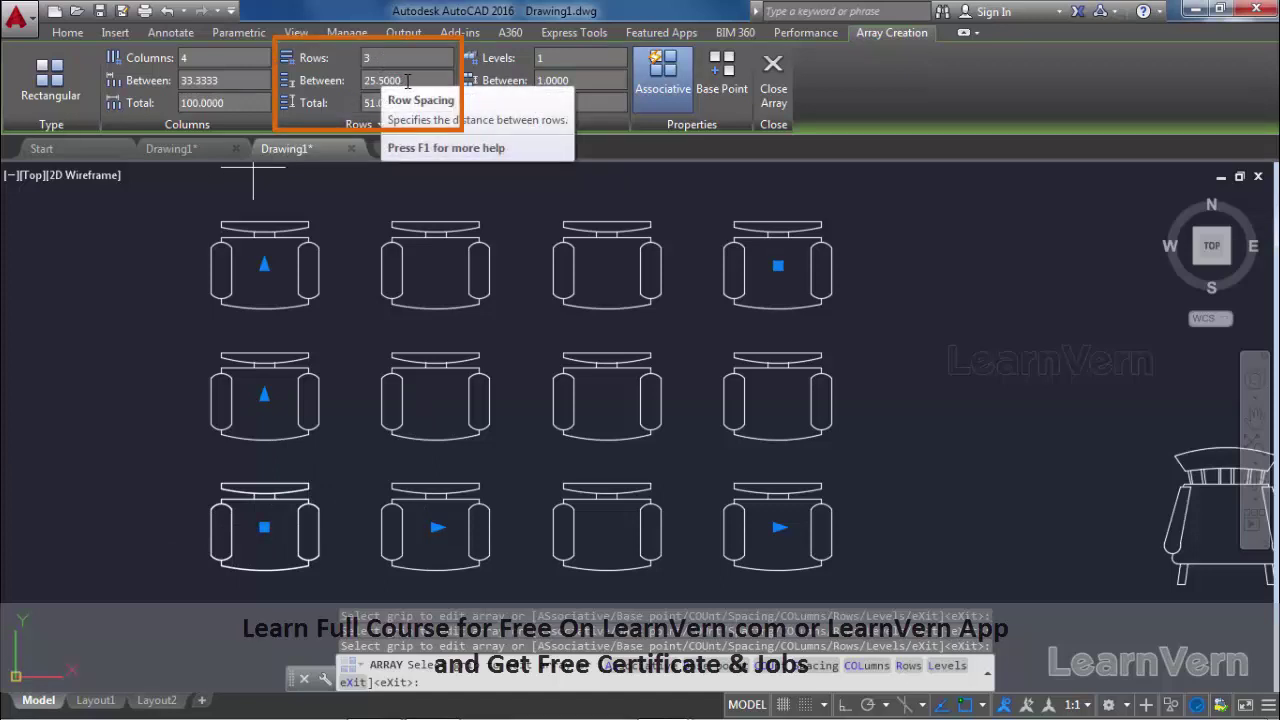
Step: Set the rows total to 50, levels to 2, and level spacing to 100
drag(407, 82, 377, 80)
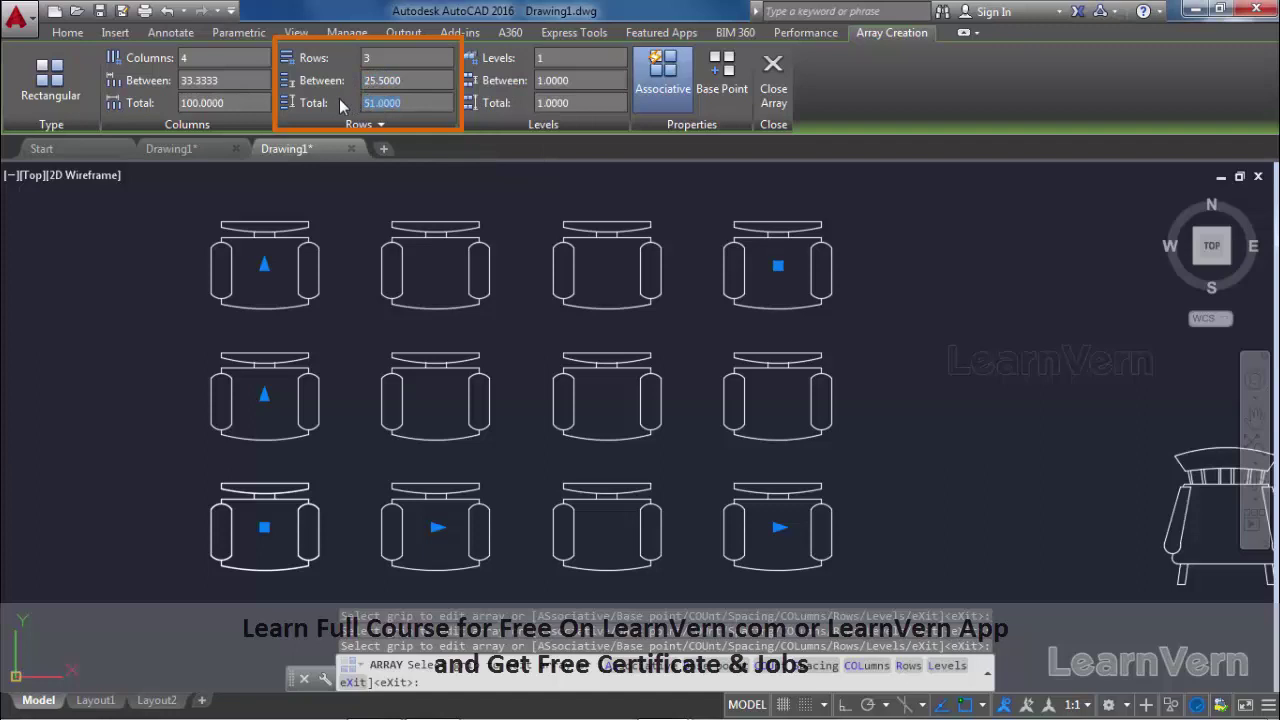
text(50)
key(Return)
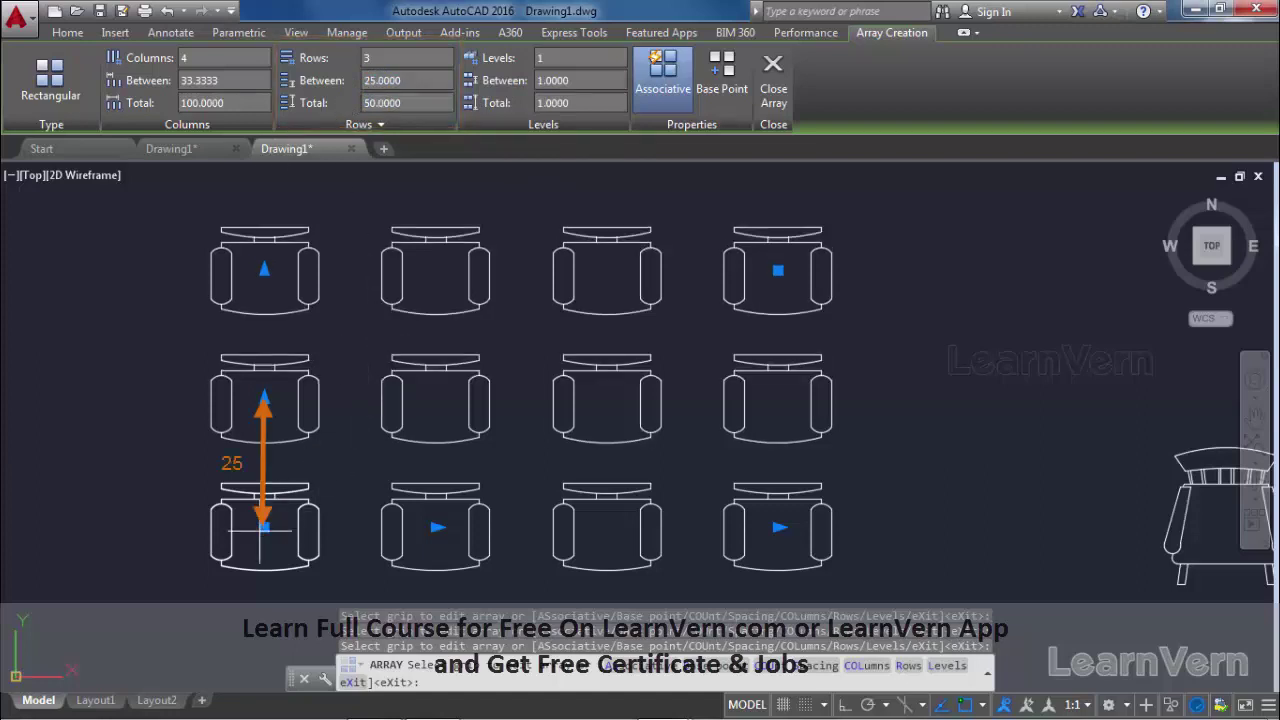
mouse_move(580, 58)
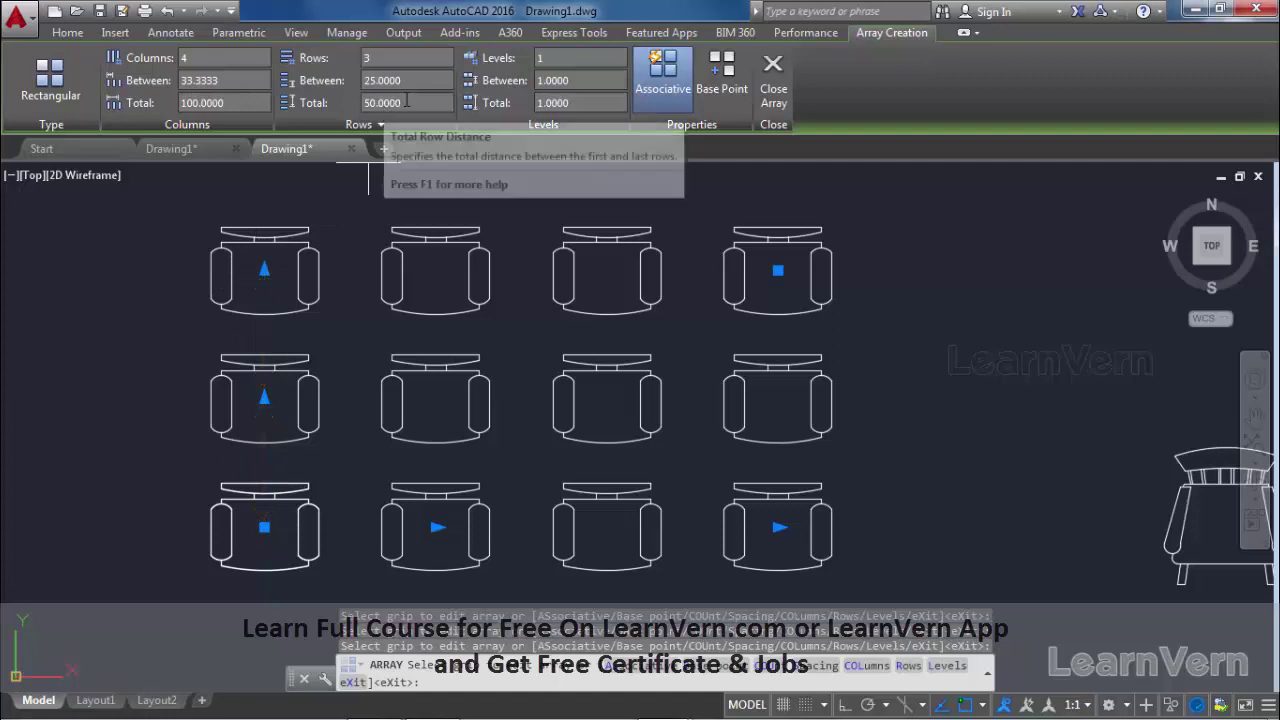
click(540, 59)
text(2)
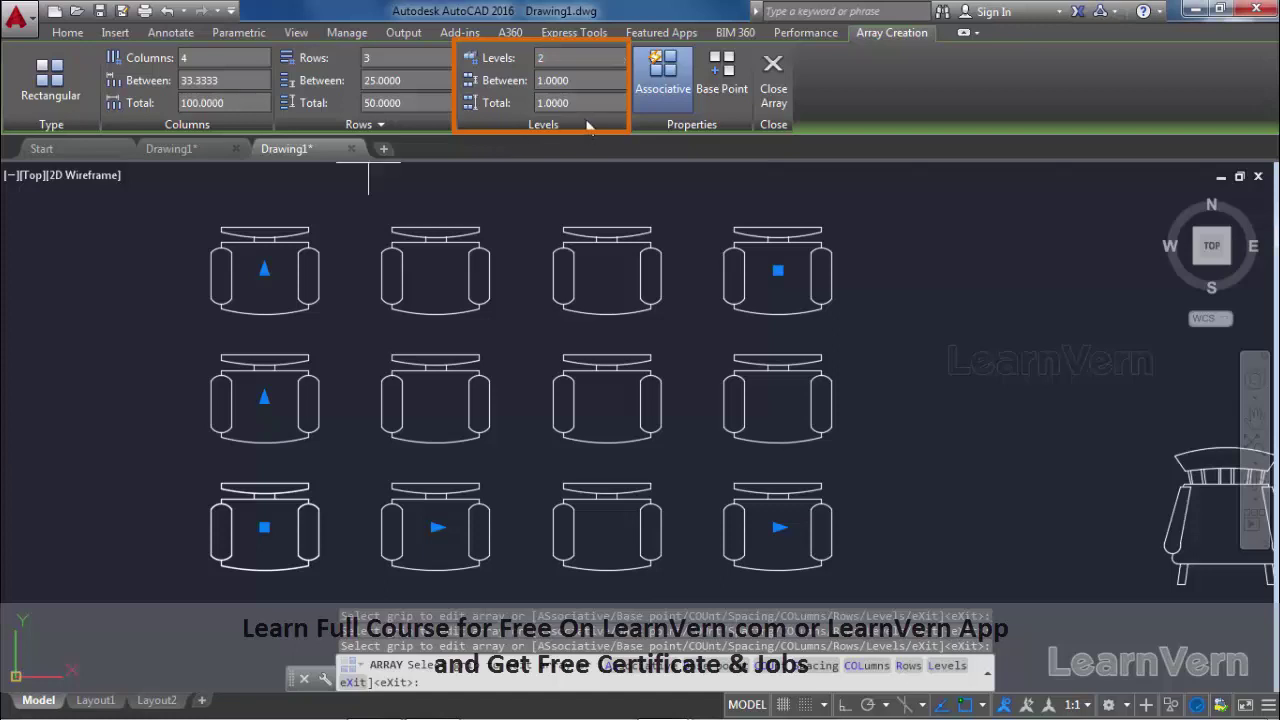
click(557, 80)
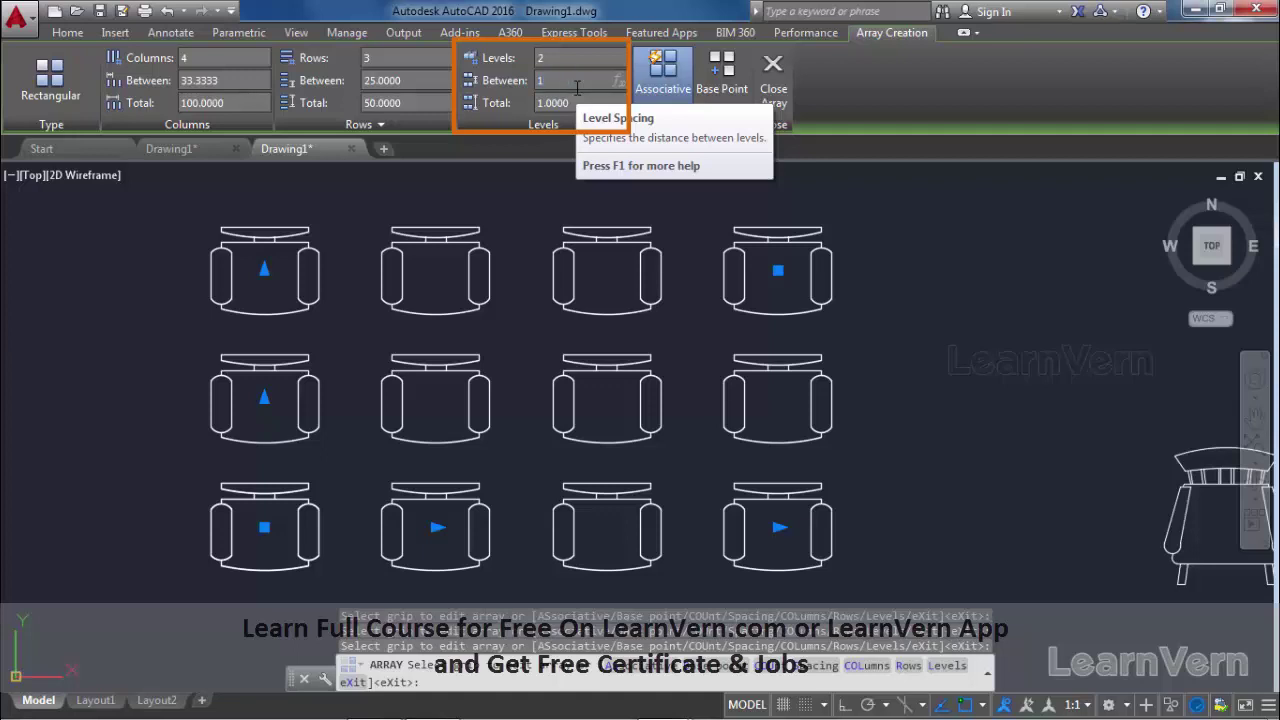
text(00)
key(Return)
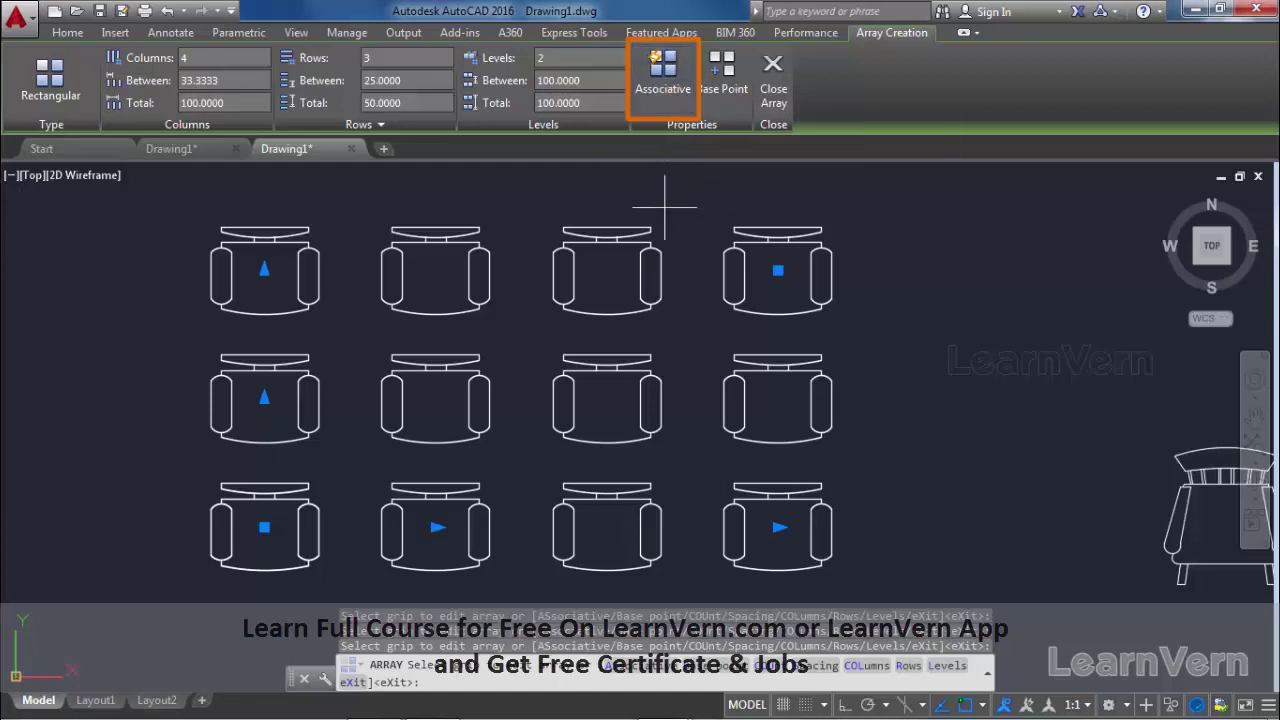
Step: Keep the array associative and move its base point to the chair's lower-left corner
click(670, 112)
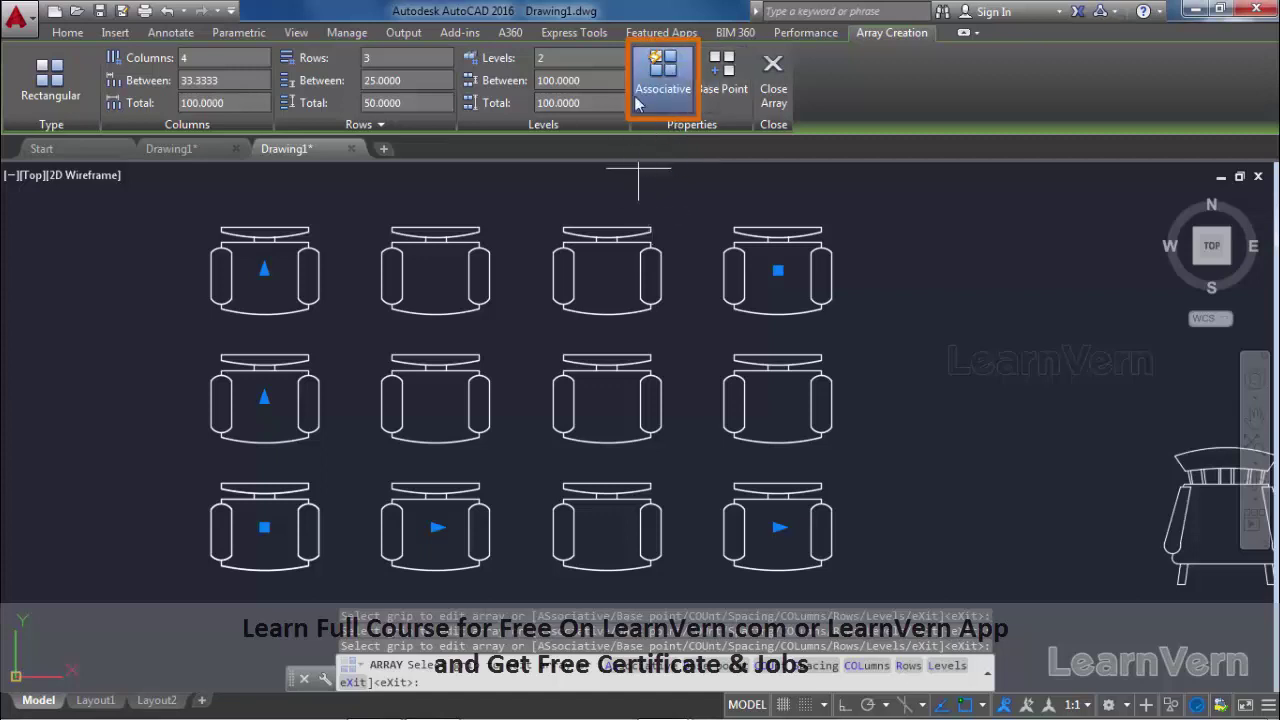
click(716, 97)
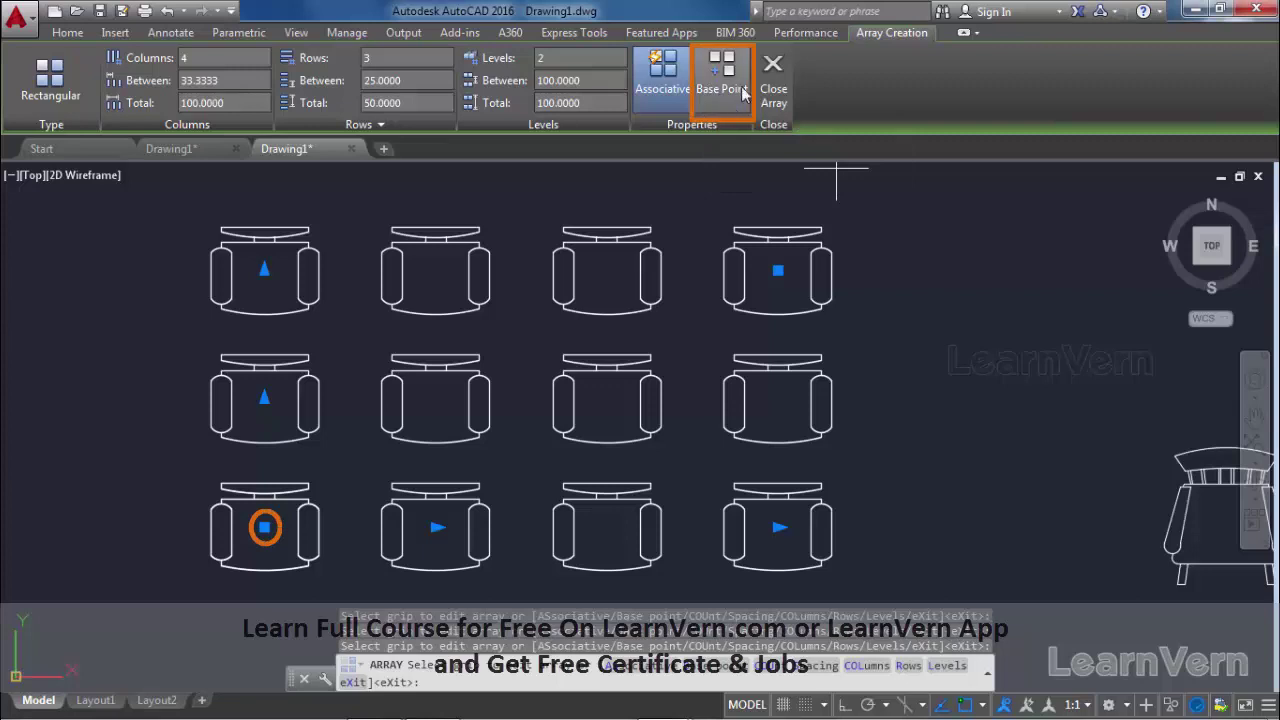
click(265, 527)
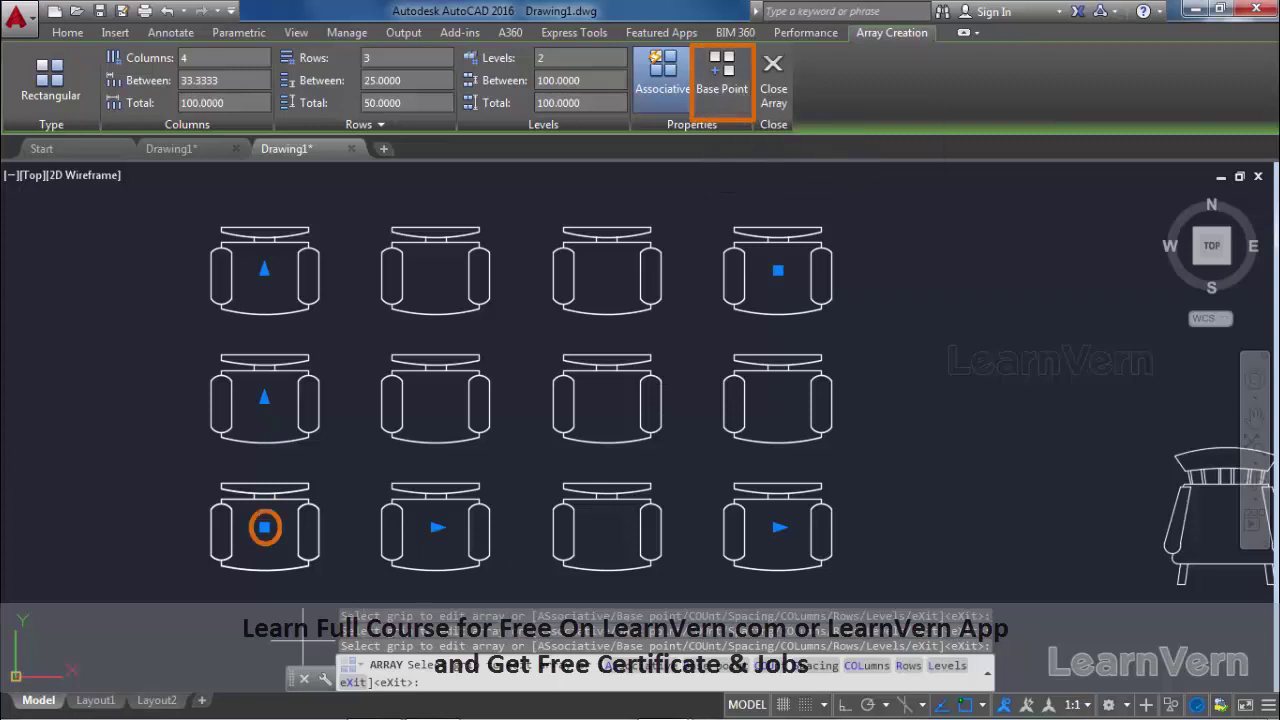
click(265, 527)
click(263, 527)
click(264, 527)
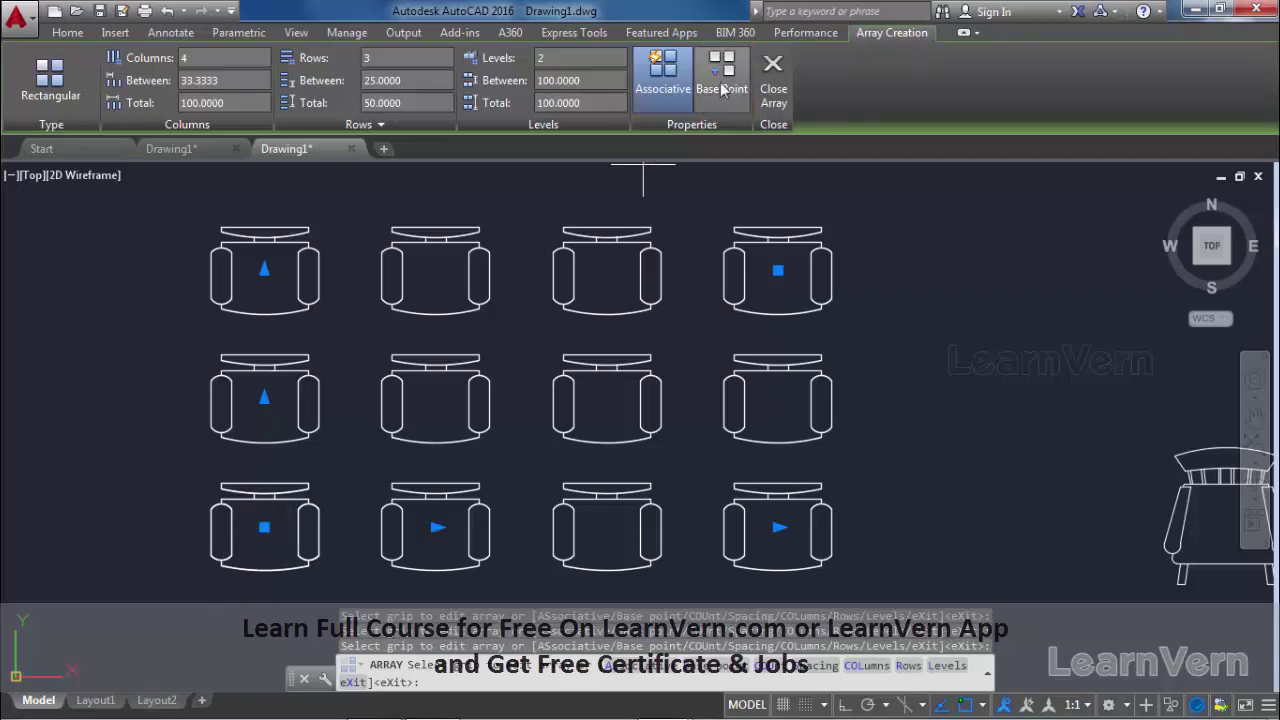
click(722, 89)
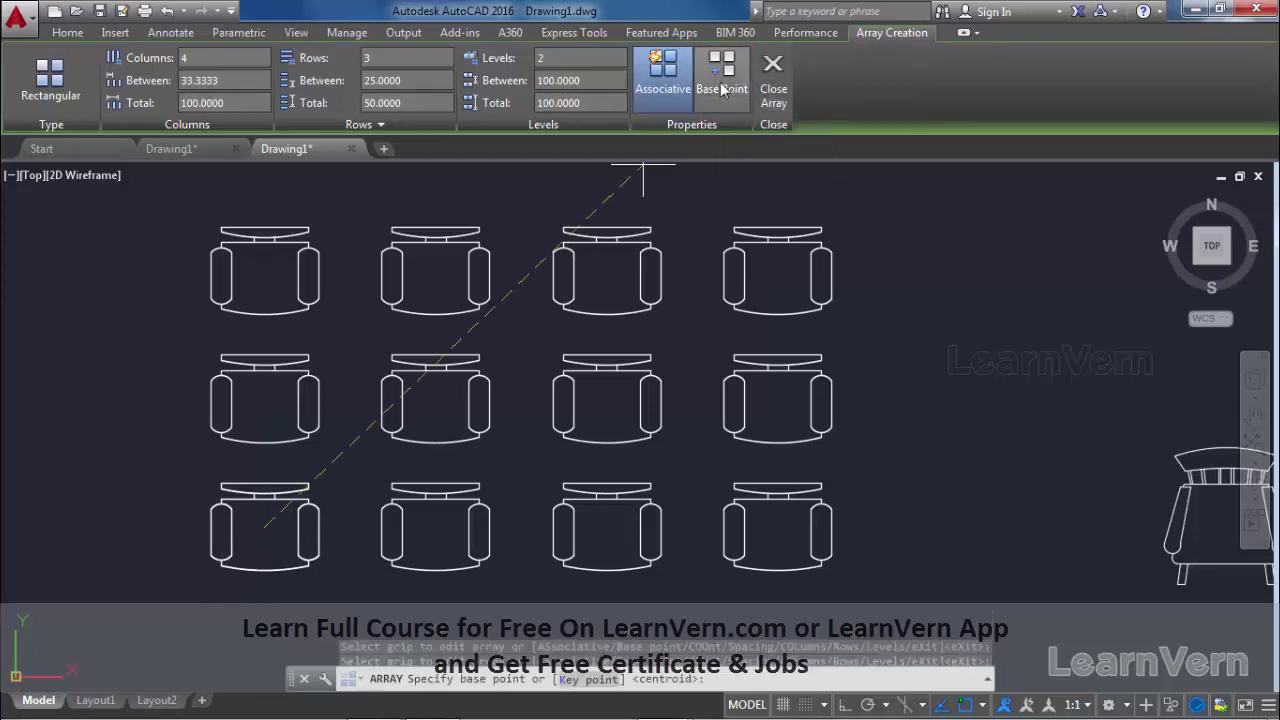
click(221, 565)
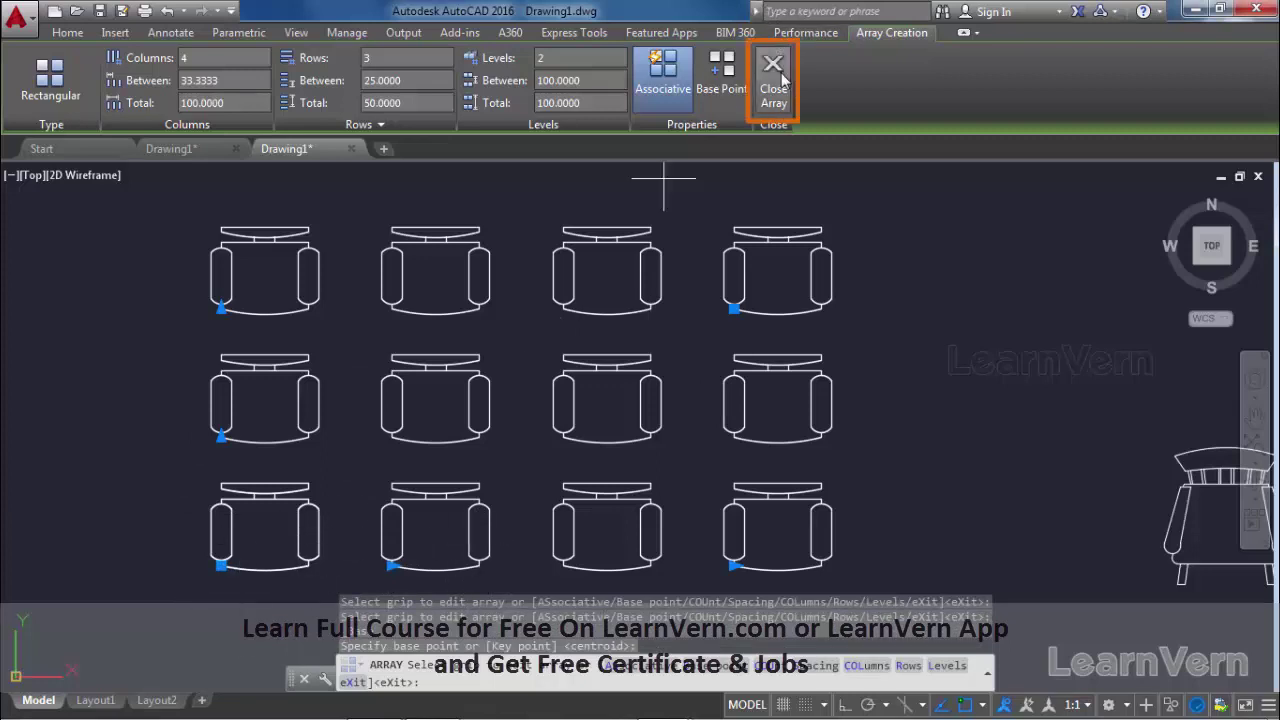
Step: Close the first chair array and pan to the single spindle-back chair
click(773, 68)
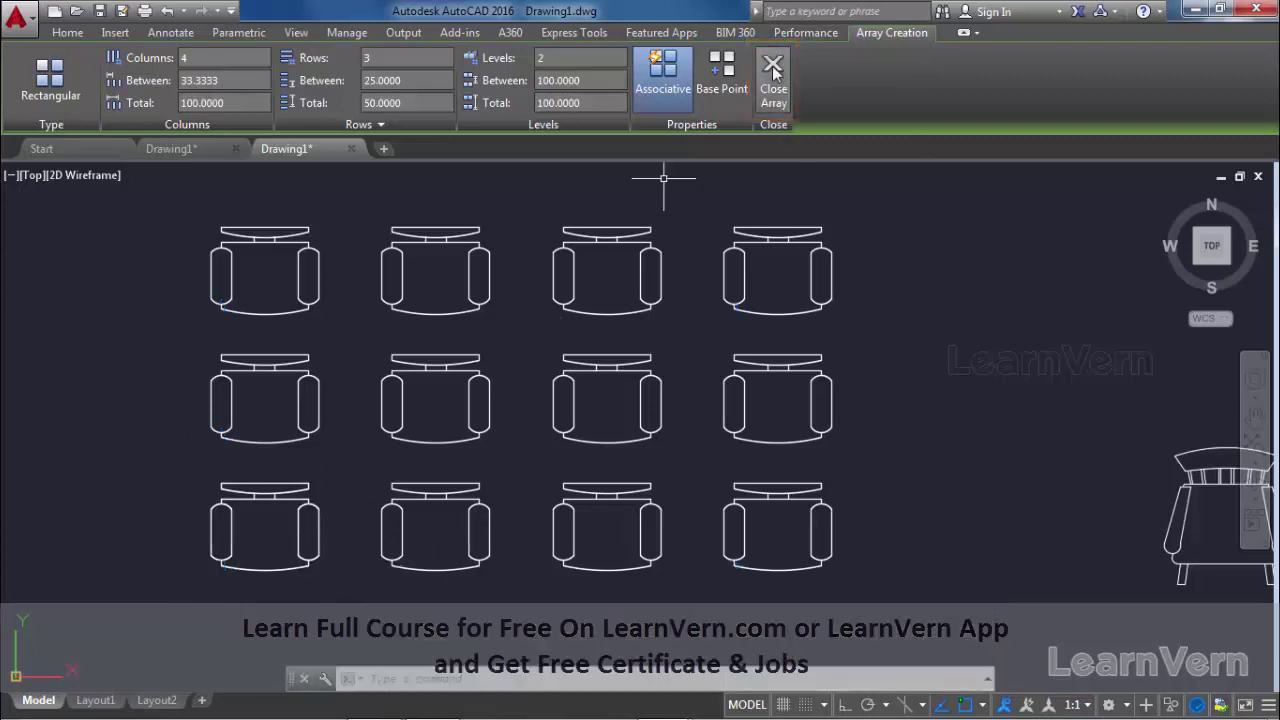
middle_drag(846, 397, 731, 403)
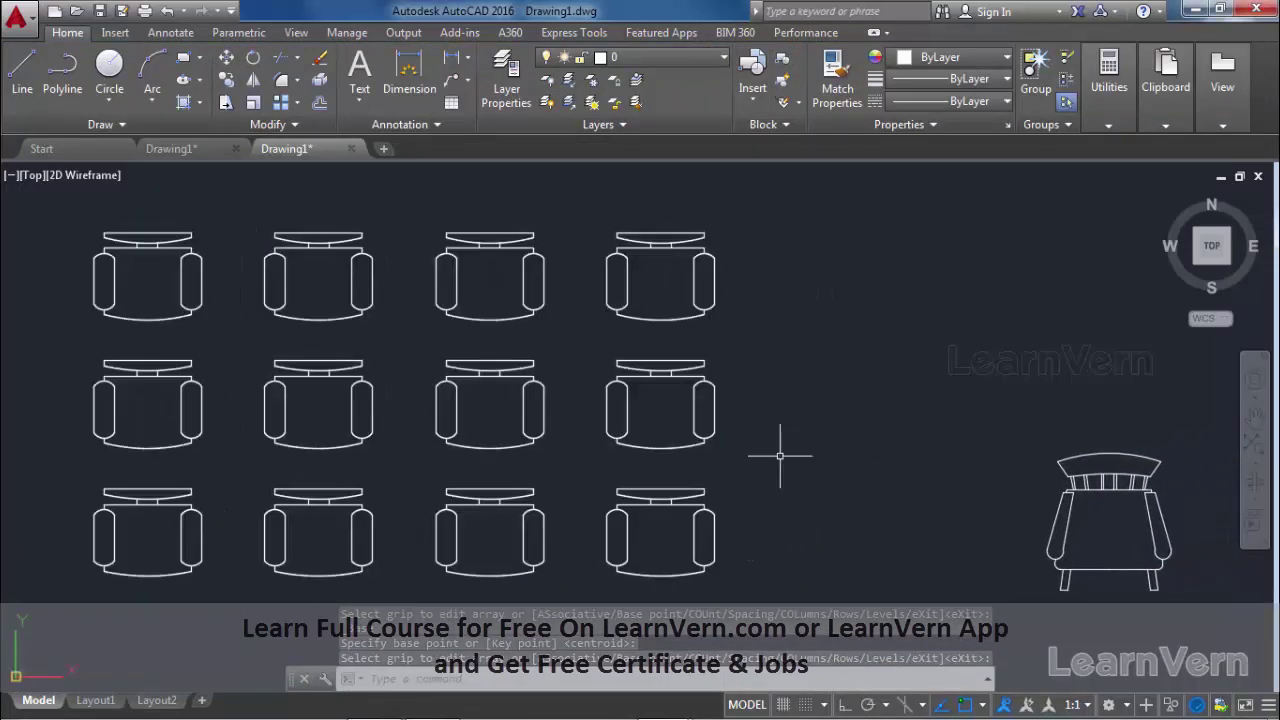
mouse_move(1060, 537)
middle_down()
mouse_move(577, 522)
mouse_move(519, 532)
middle_up()
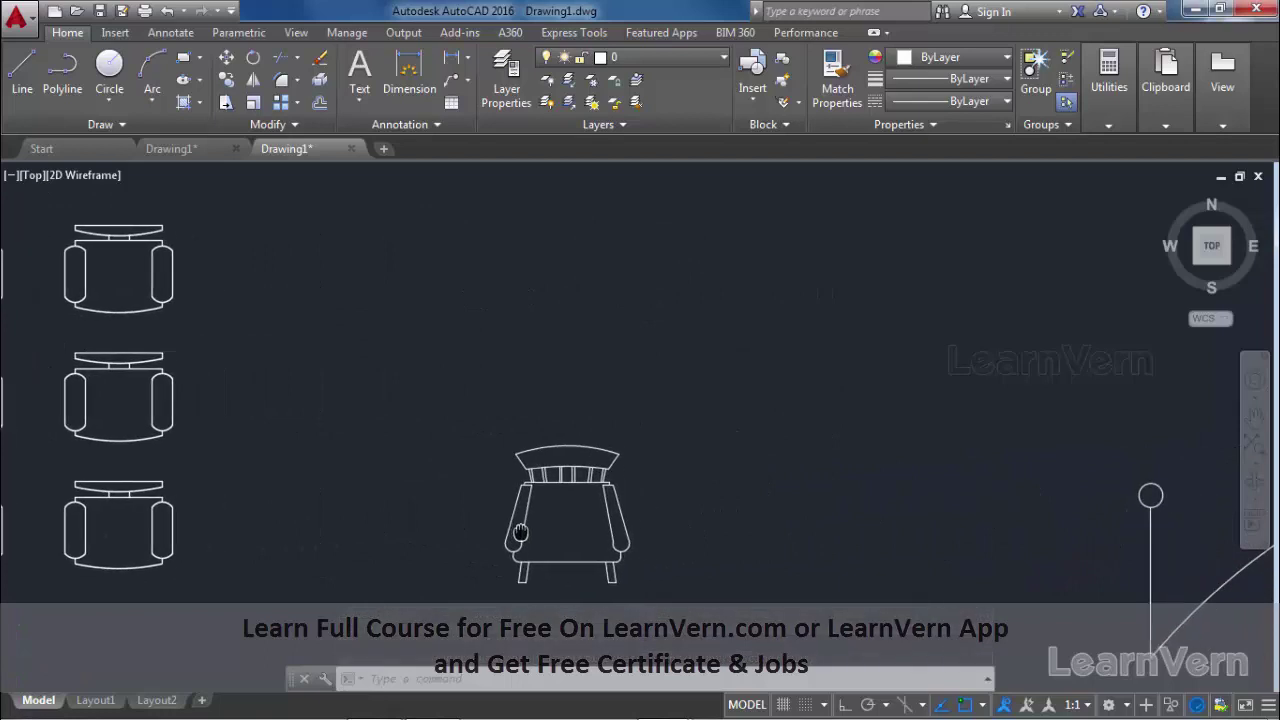
Step: Array the spindle-back chair rectangularly with 3 columns and close the array
text(AR)
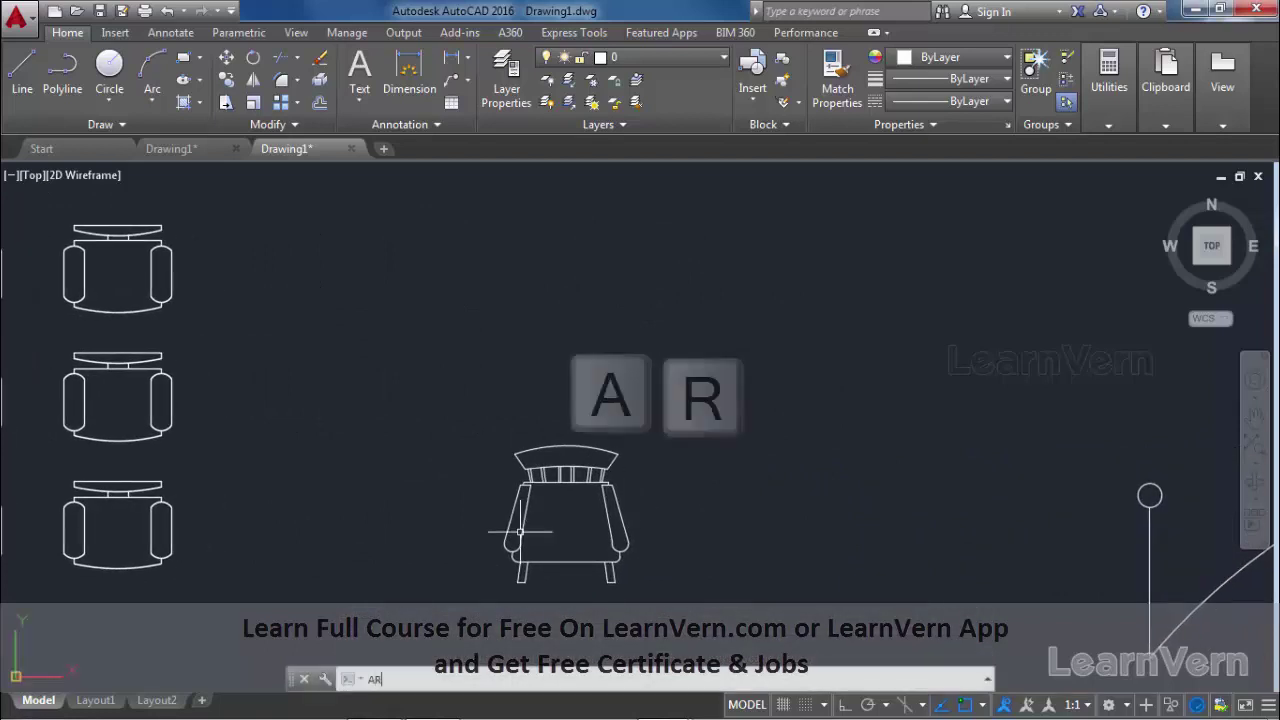
key(Return)
drag(628, 497, 495, 600)
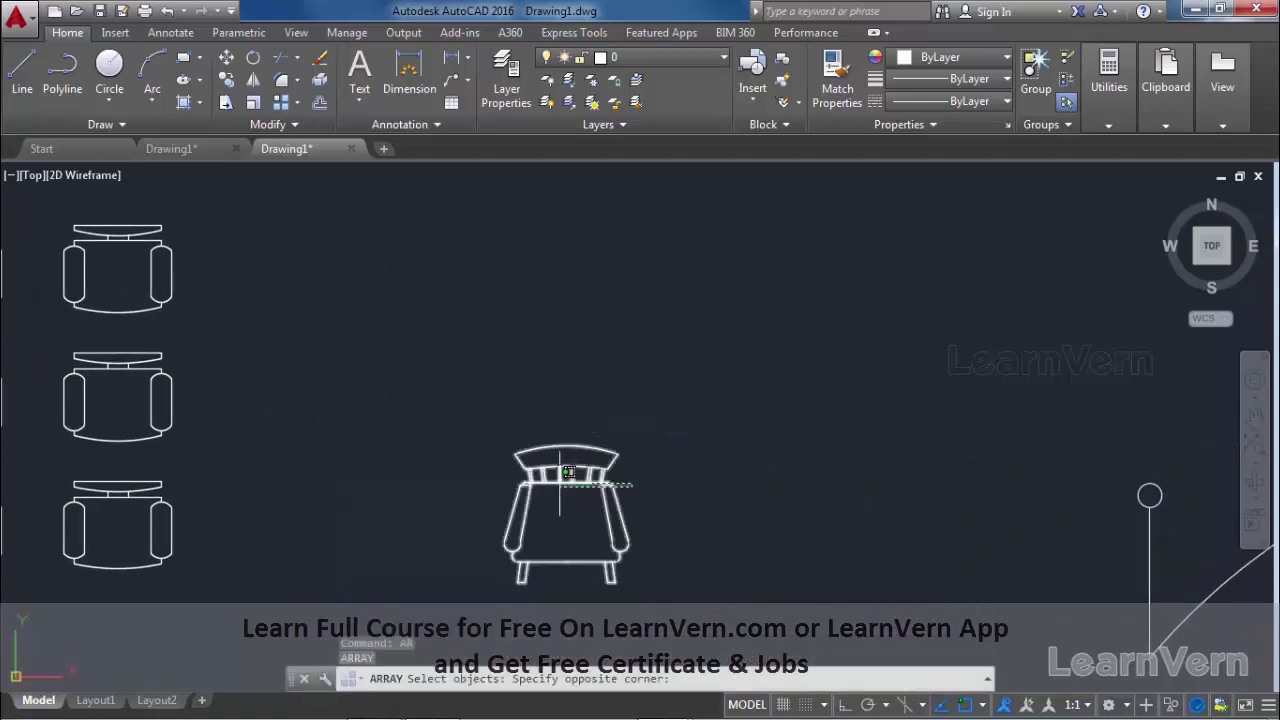
key(Return)
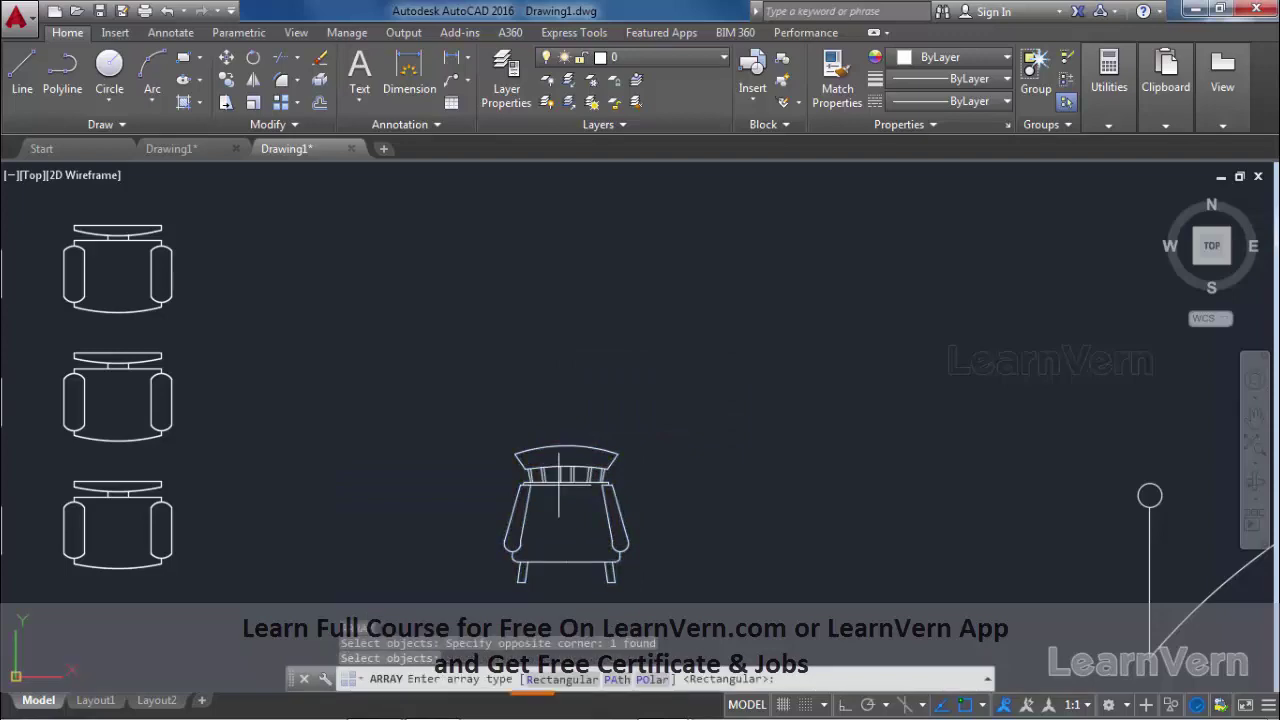
click(562, 679)
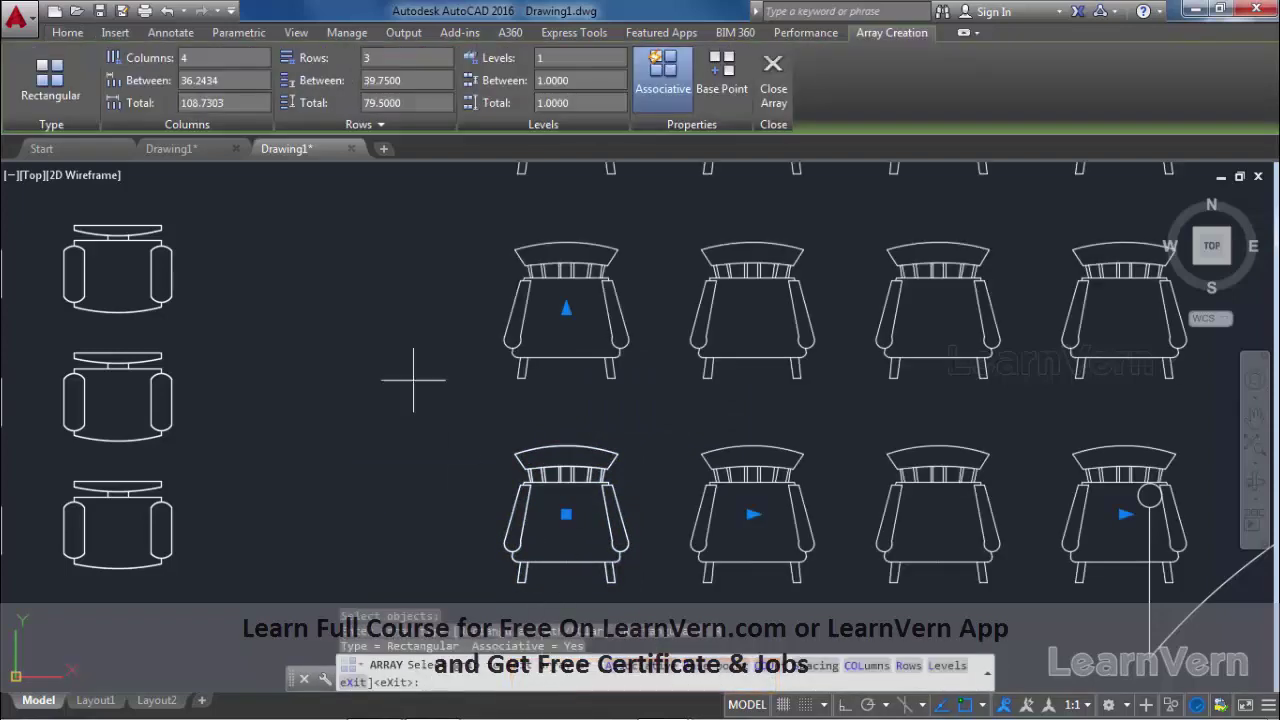
scroll(640, 392, down, 2)
middle_drag(651, 400, 574, 434)
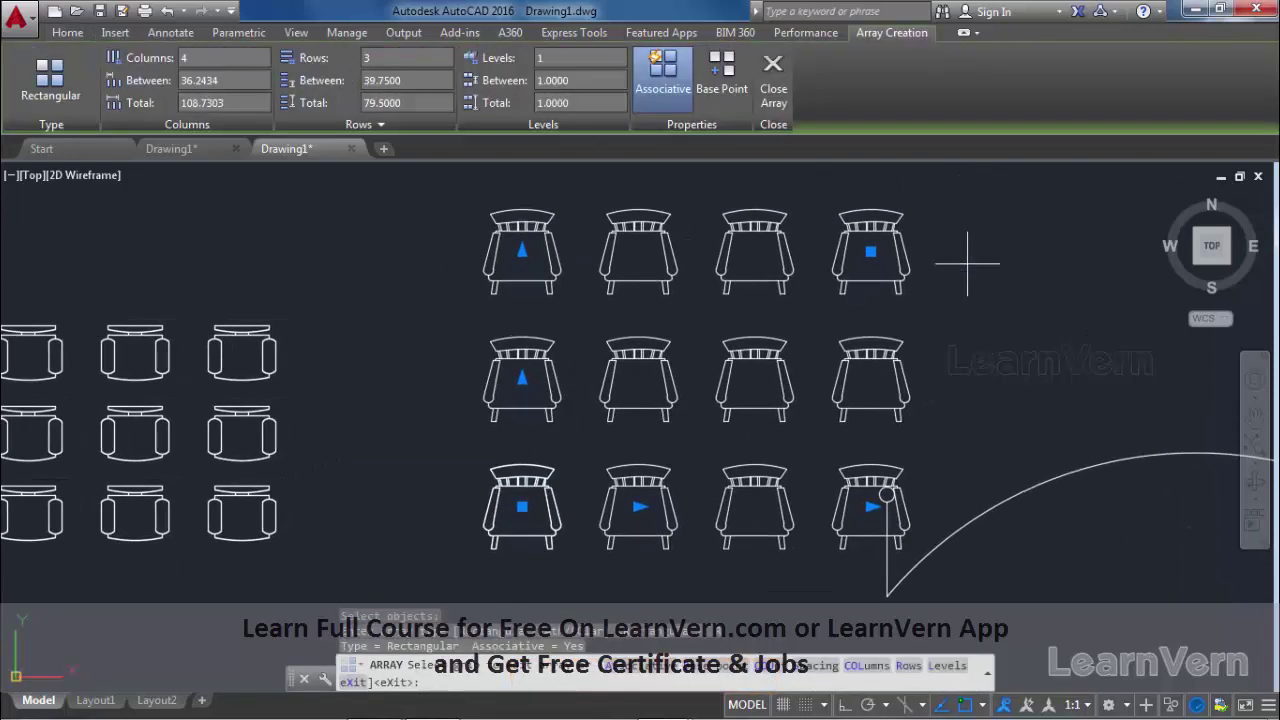
click(365, 60)
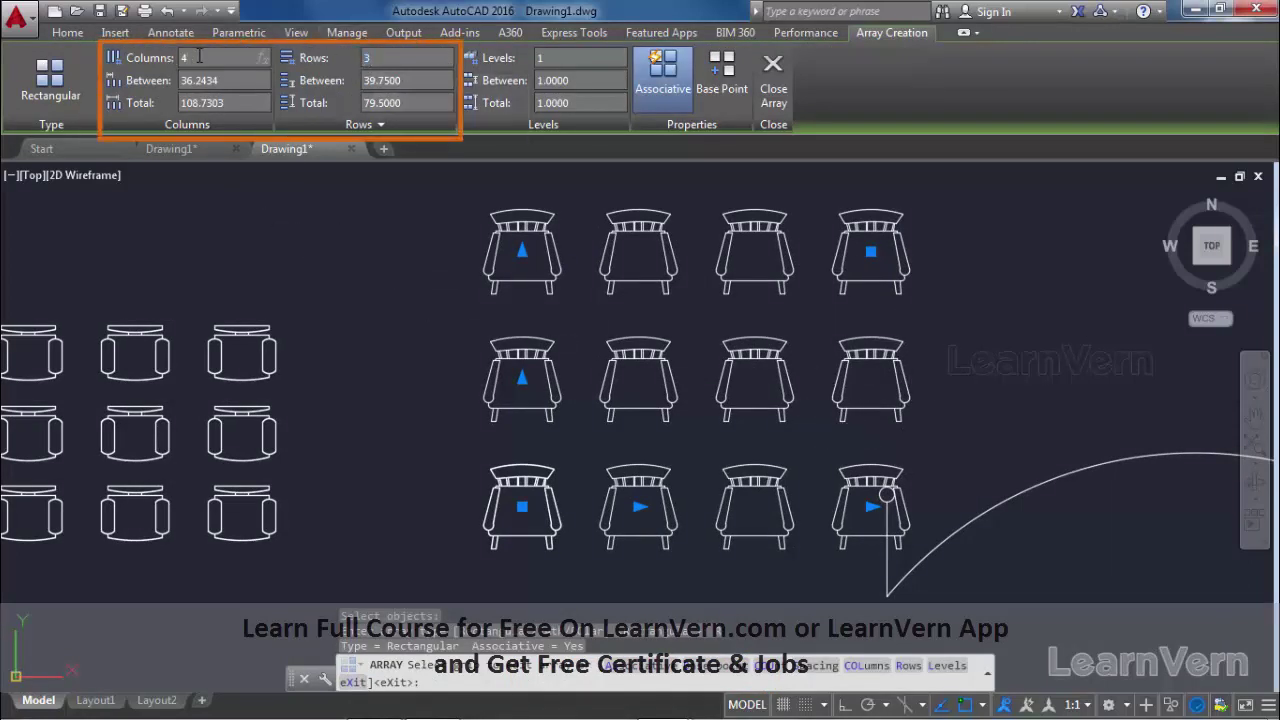
text(3)
key(Return)
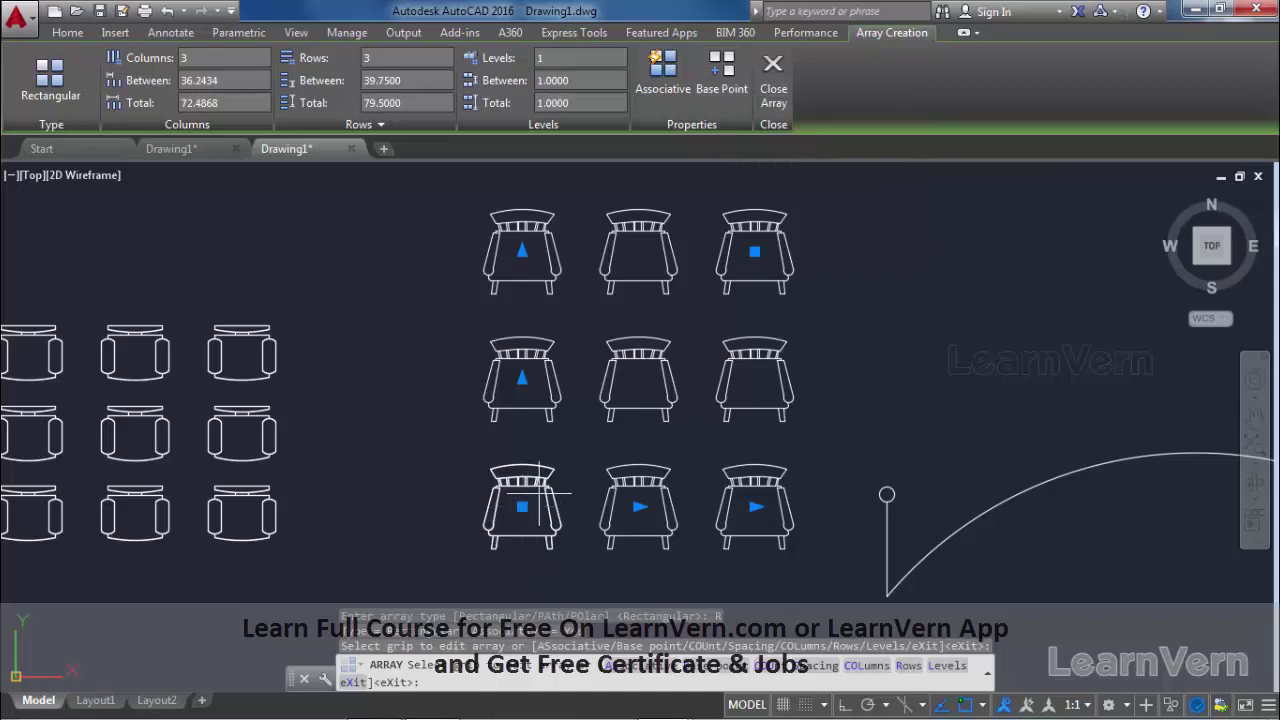
click(773, 78)
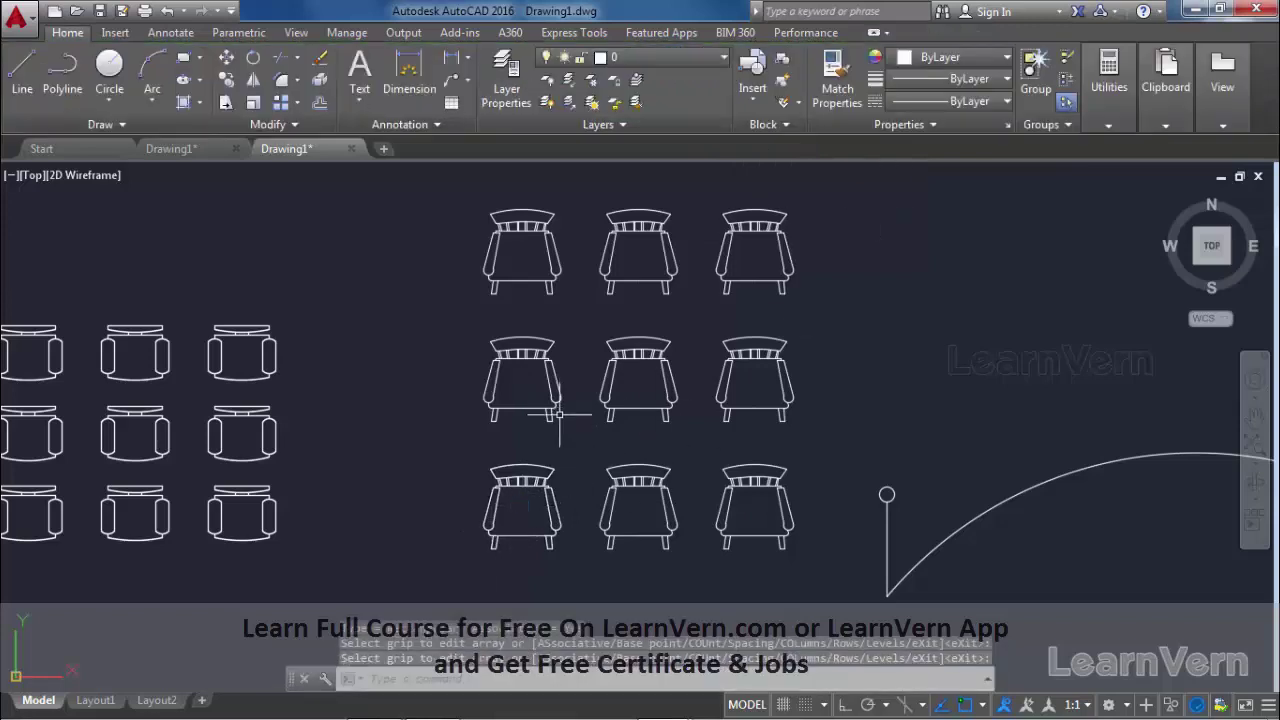
Step: Delete the bottom-left chair from the right-hand 3×3 spindle-back grid
middle_drag(560, 413, 790, 409)
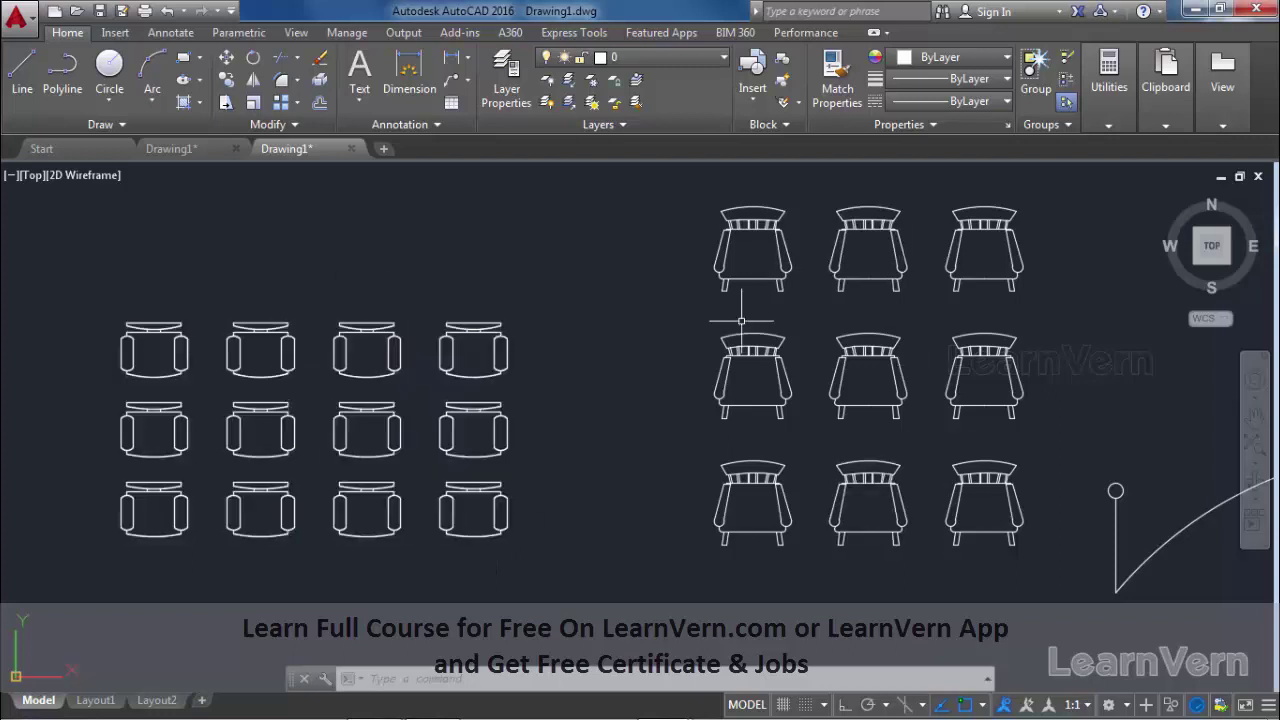
click(522, 562)
click(455, 495)
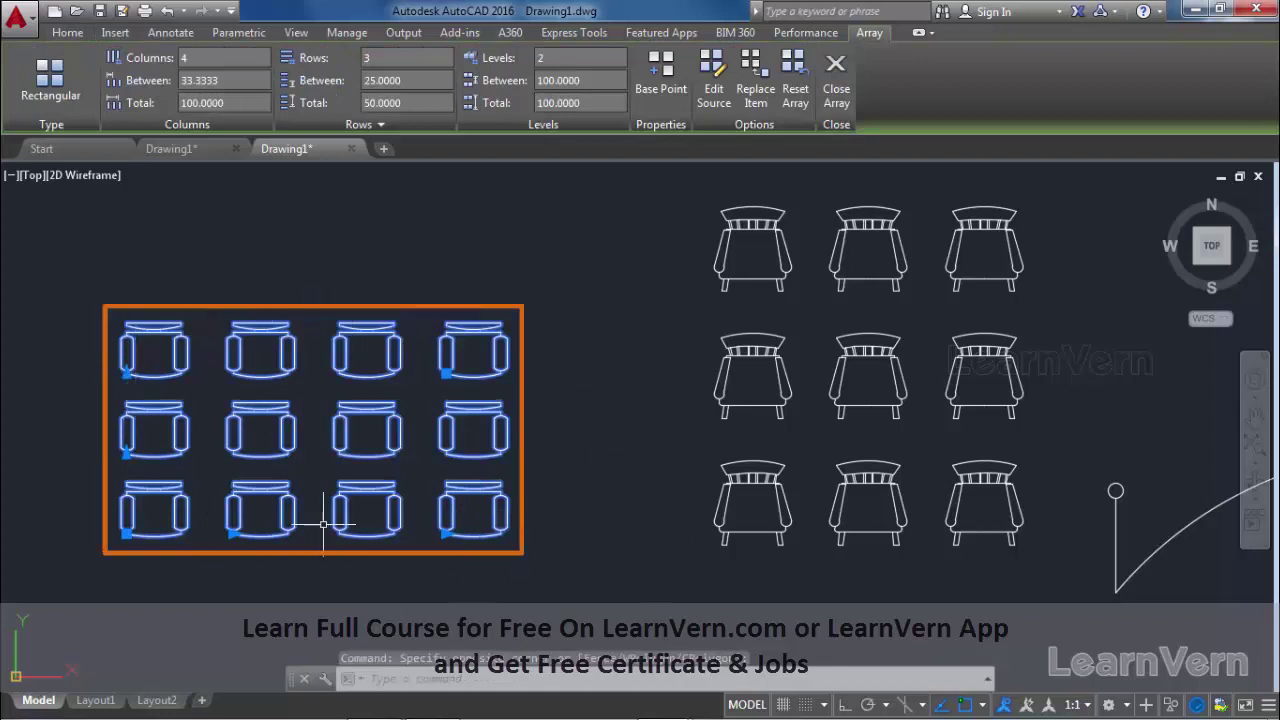
key(Escape)
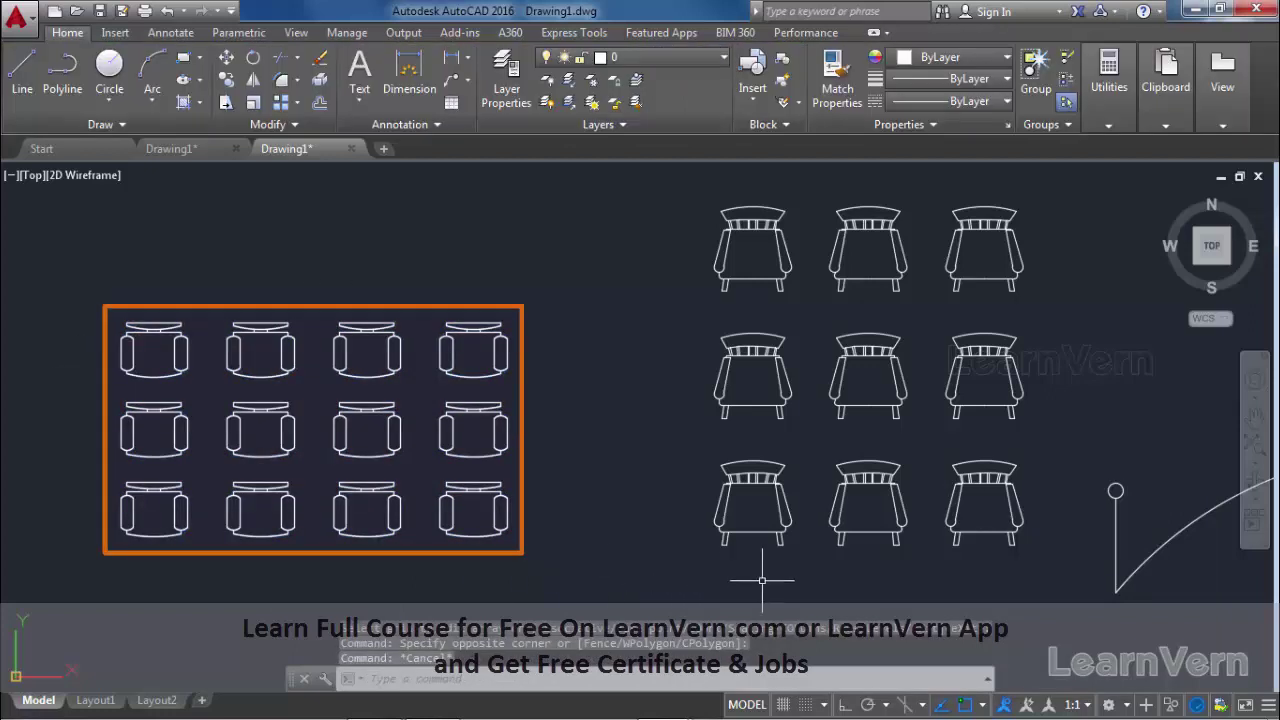
click(775, 560)
click(714, 509)
key(Escape)
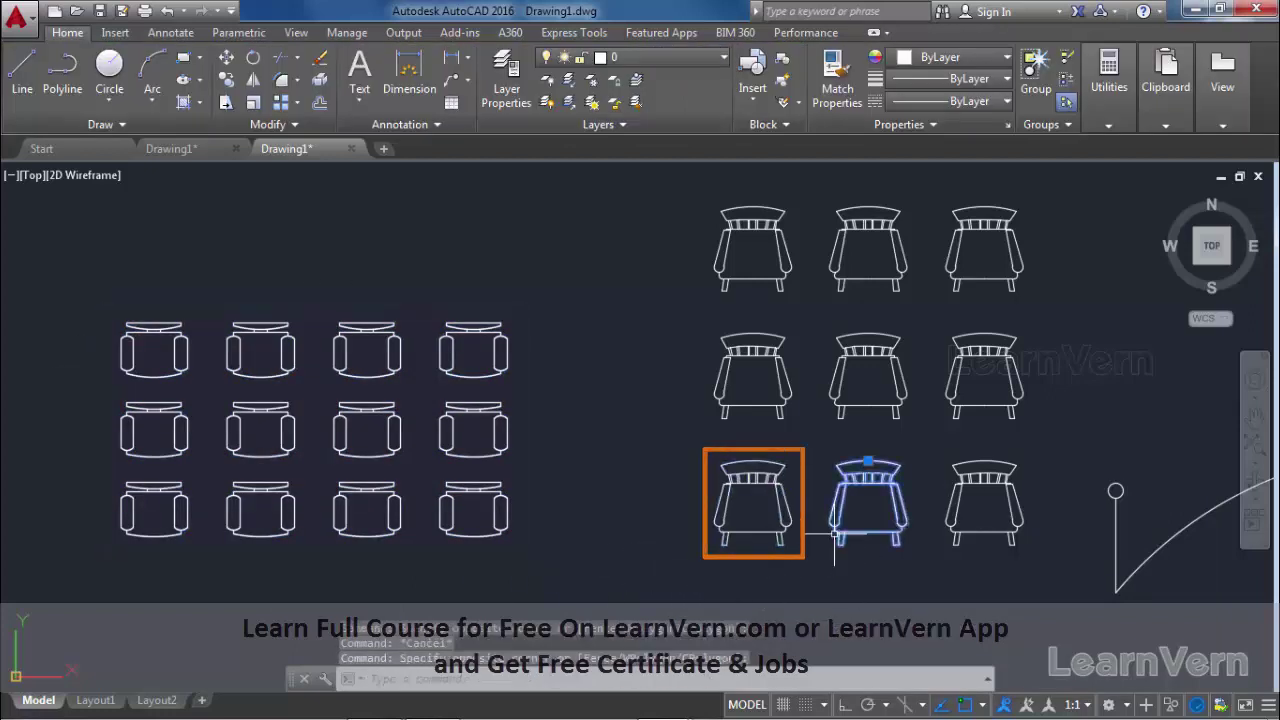
click(940, 503)
key(Escape)
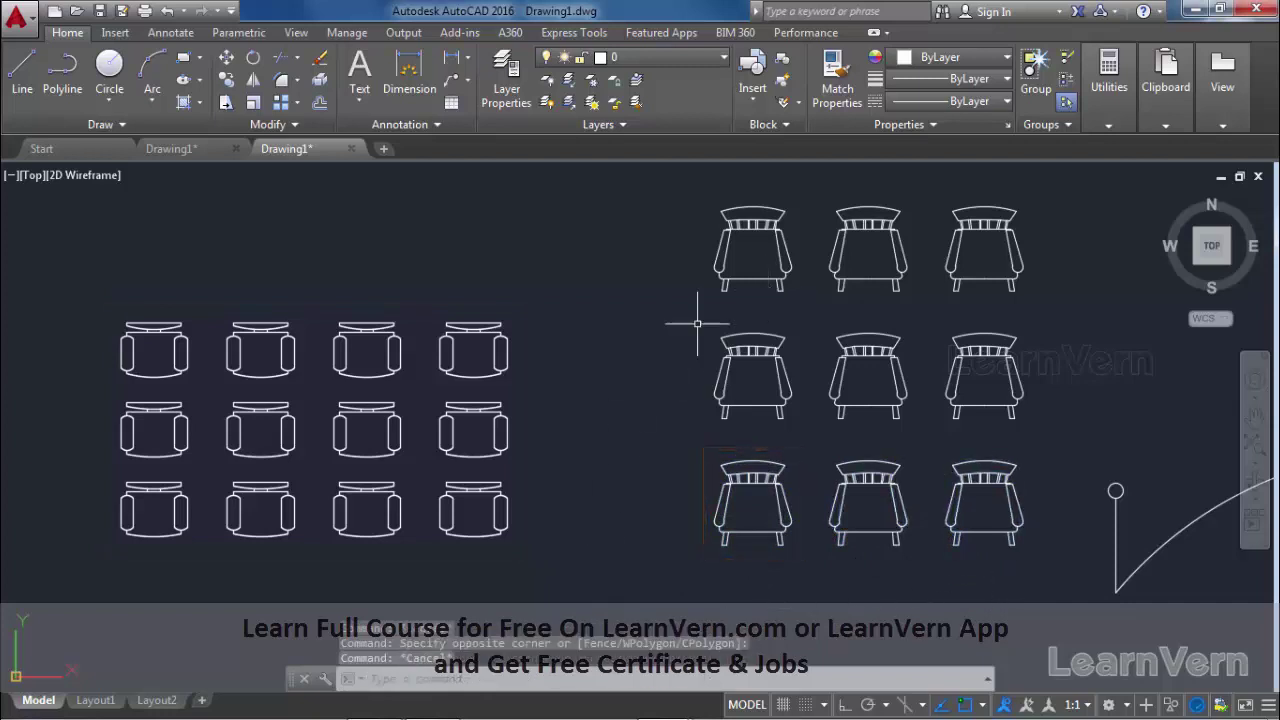
click(750, 552)
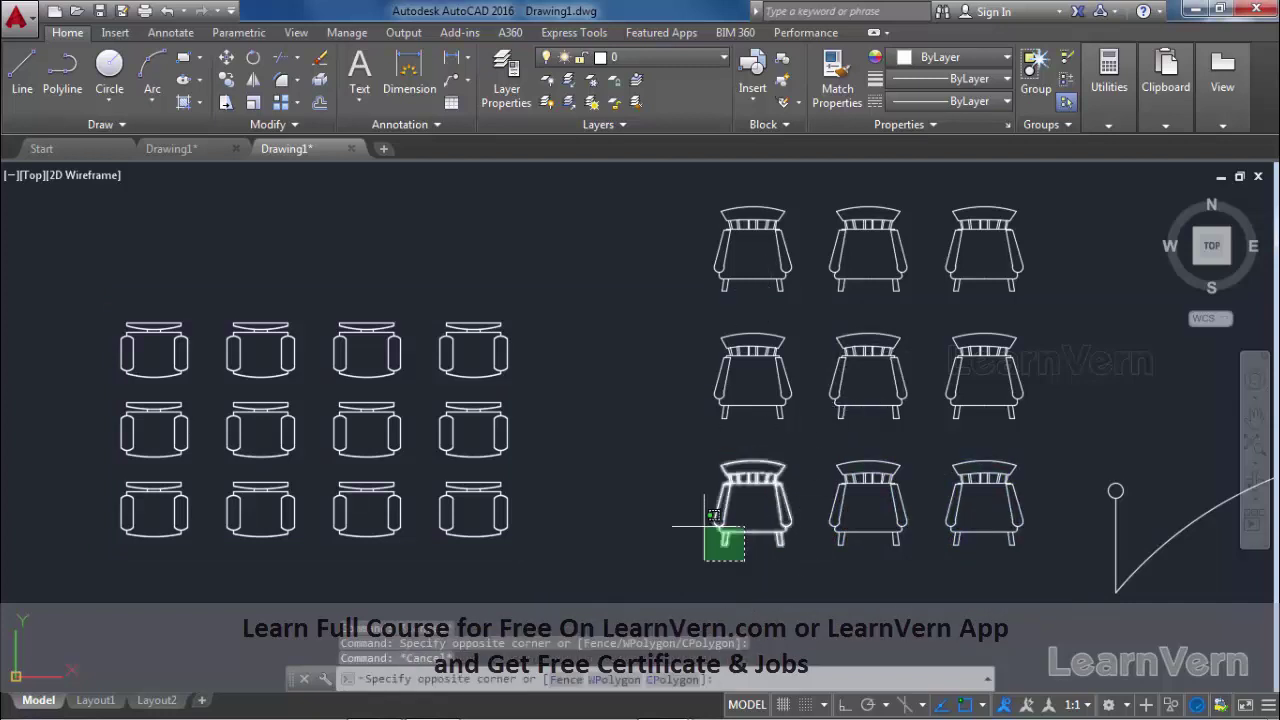
click(676, 494)
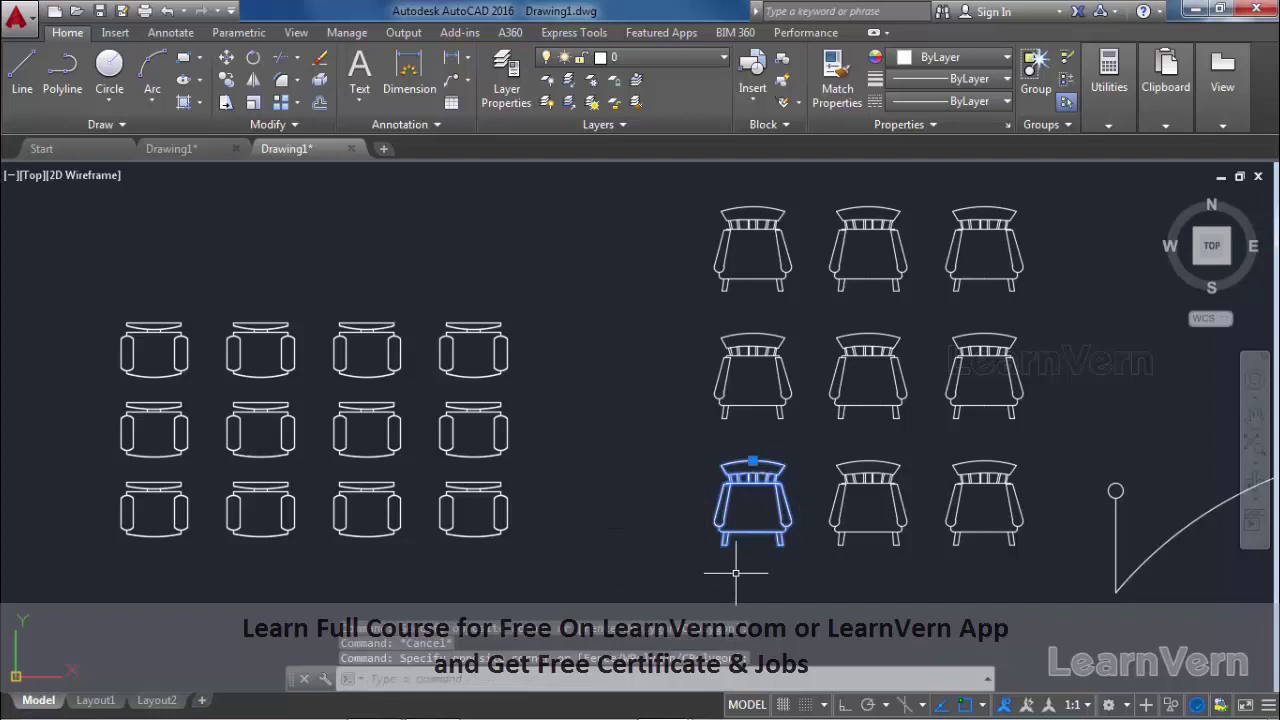
key(Delete)
Step: Delete the grid's centre chair, then select the rectangular chair array
click(905, 415)
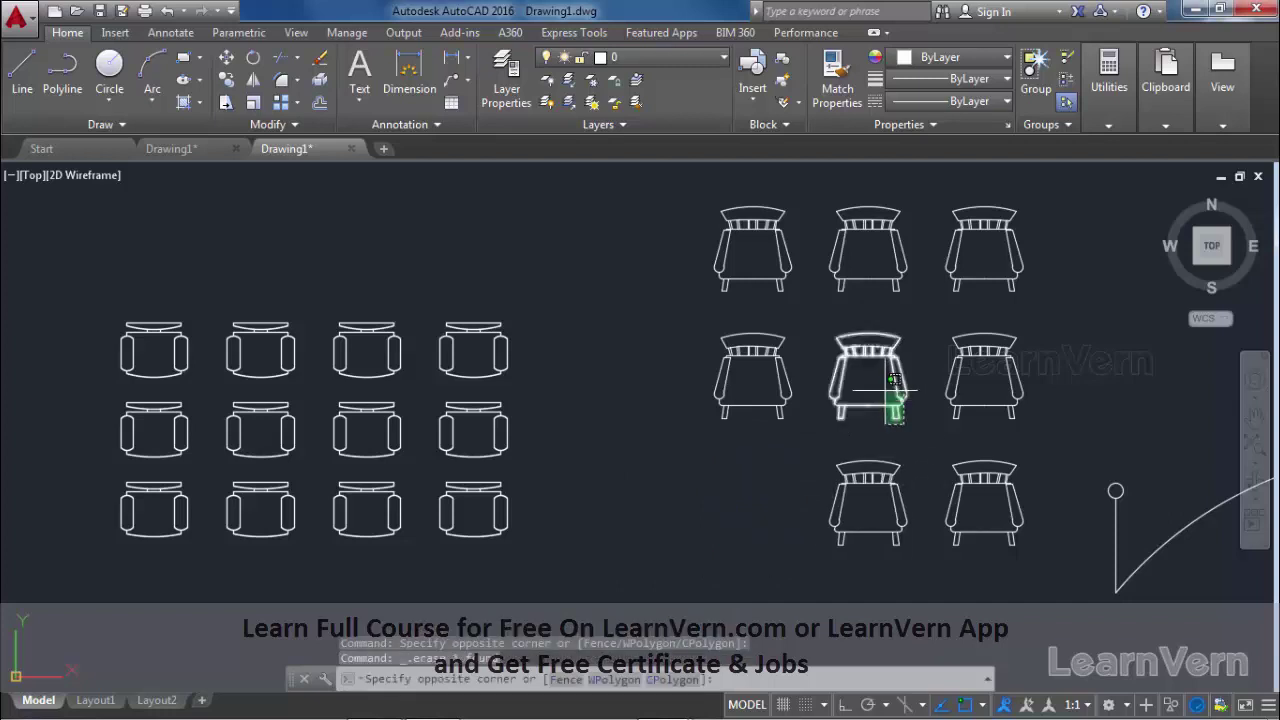
click(880, 385)
key(Delete)
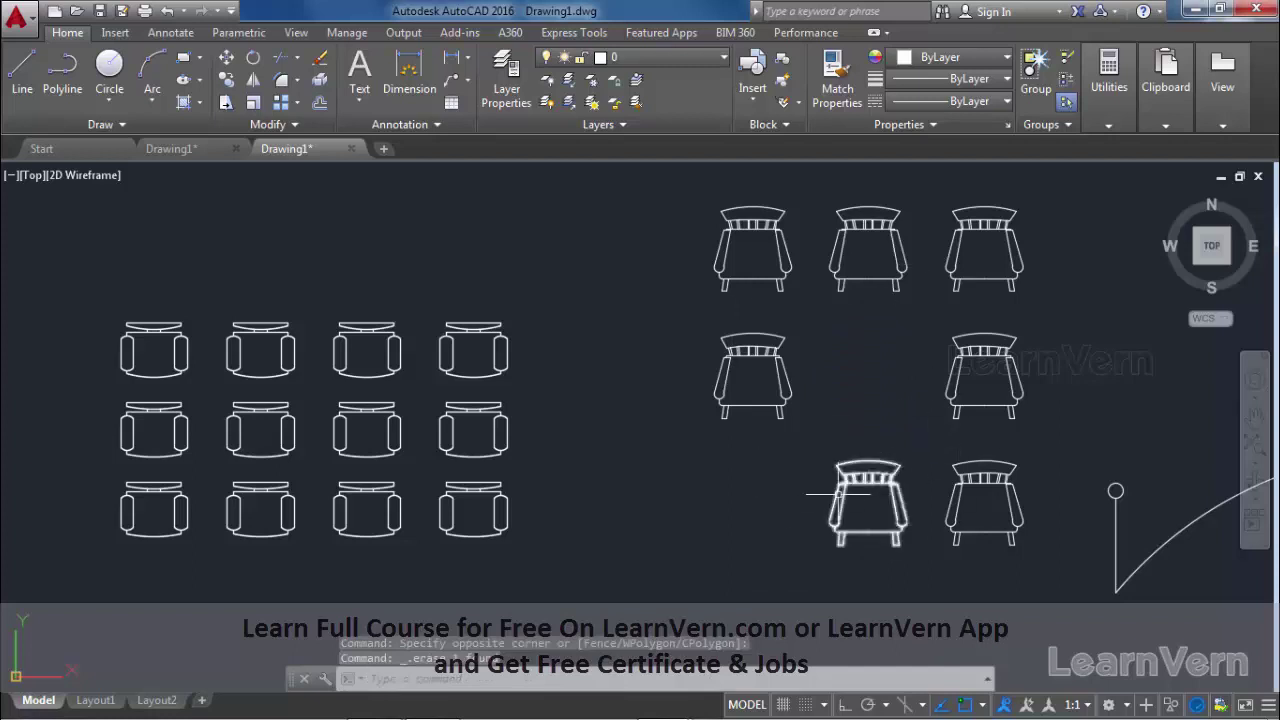
middle_drag(853, 364, 834, 386)
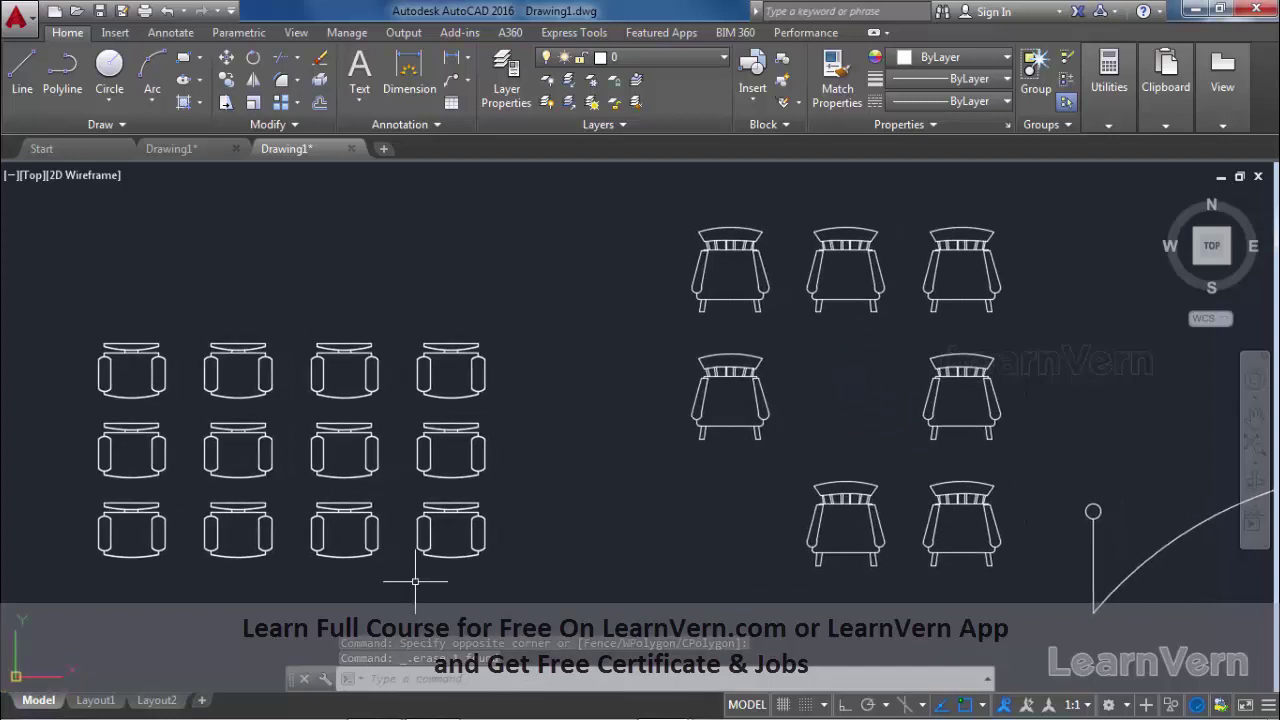
click(450, 545)
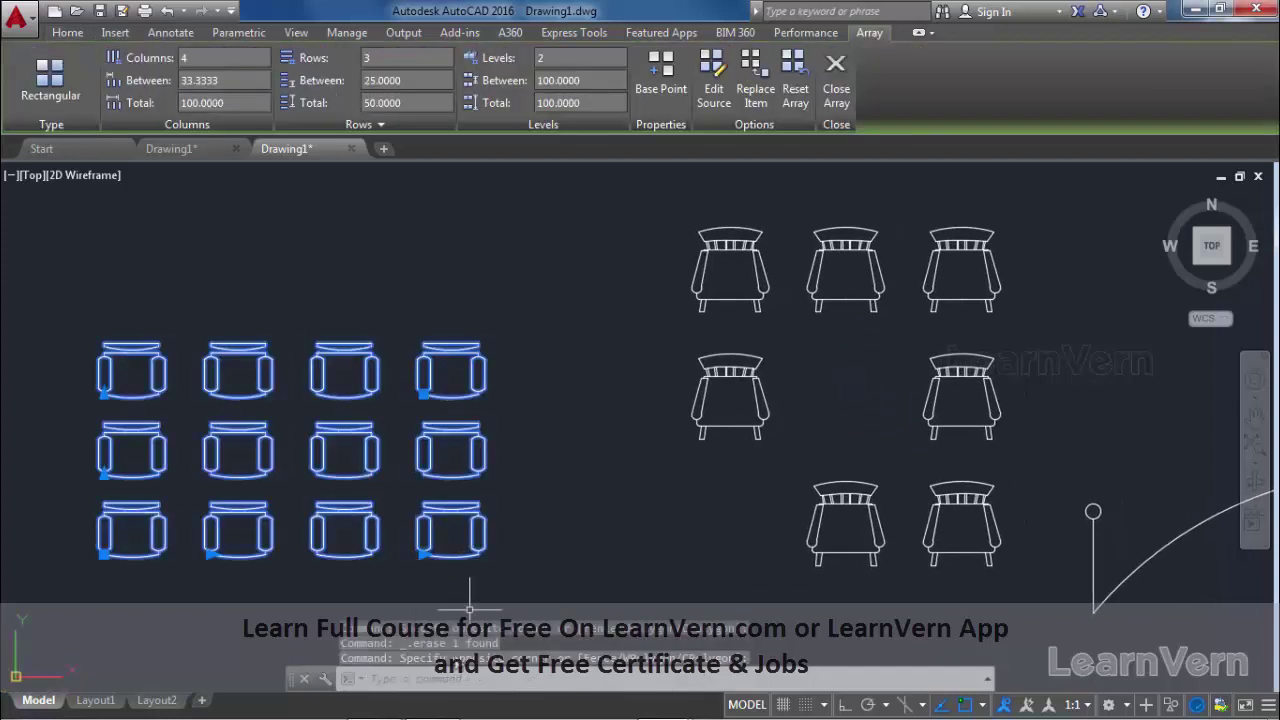
Step: Delete the chair array, then undo to restore it
key(Delete)
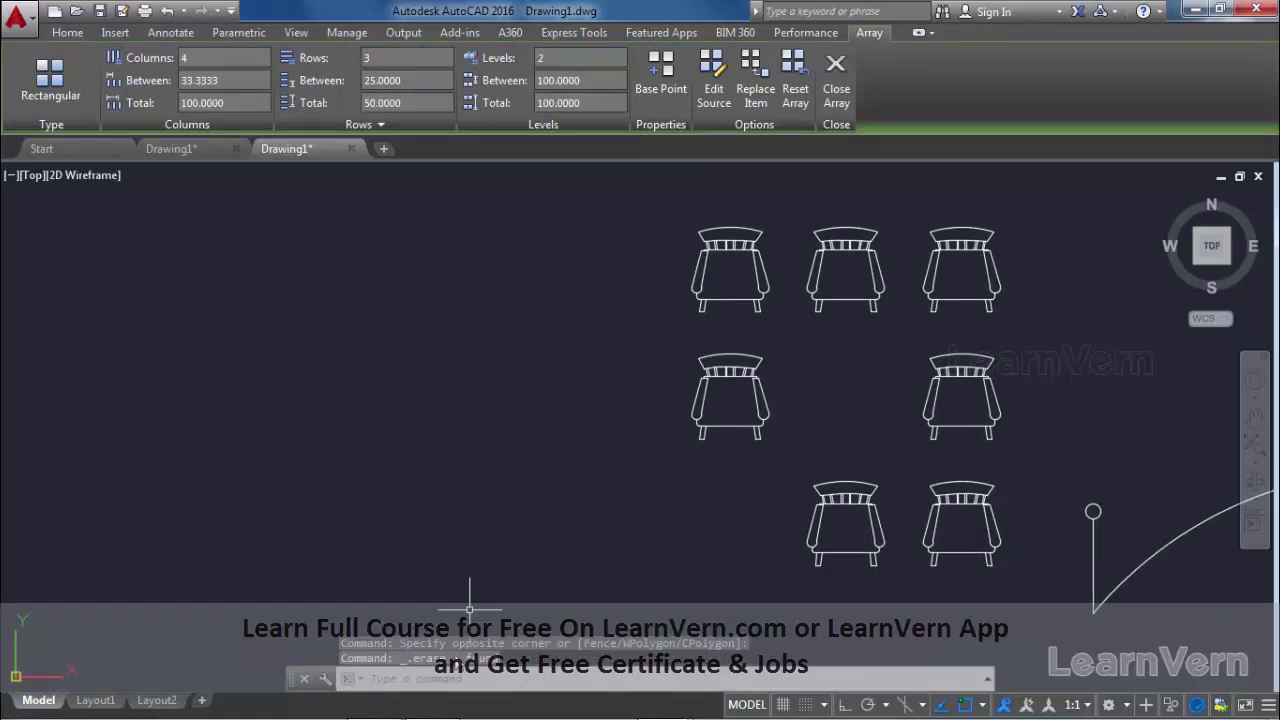
key(ctrl+z)
middle_drag(414, 459, 429, 432)
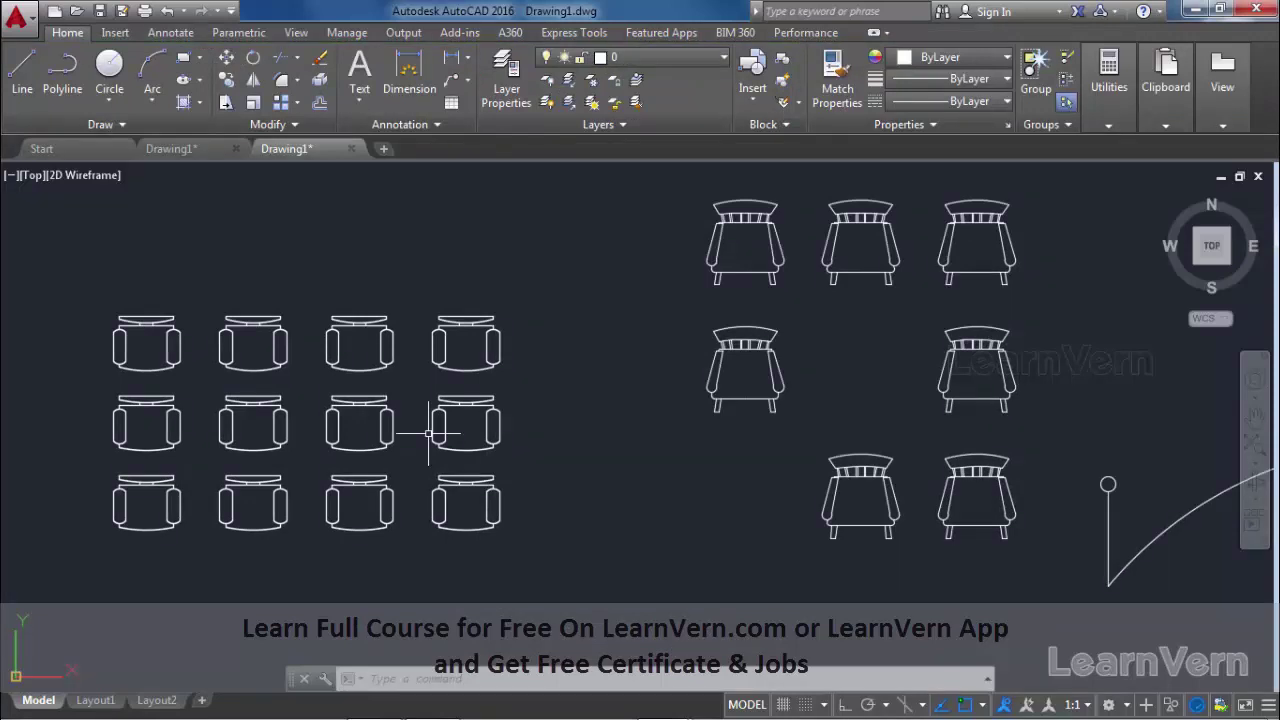
middle_drag(429, 432, 463, 408)
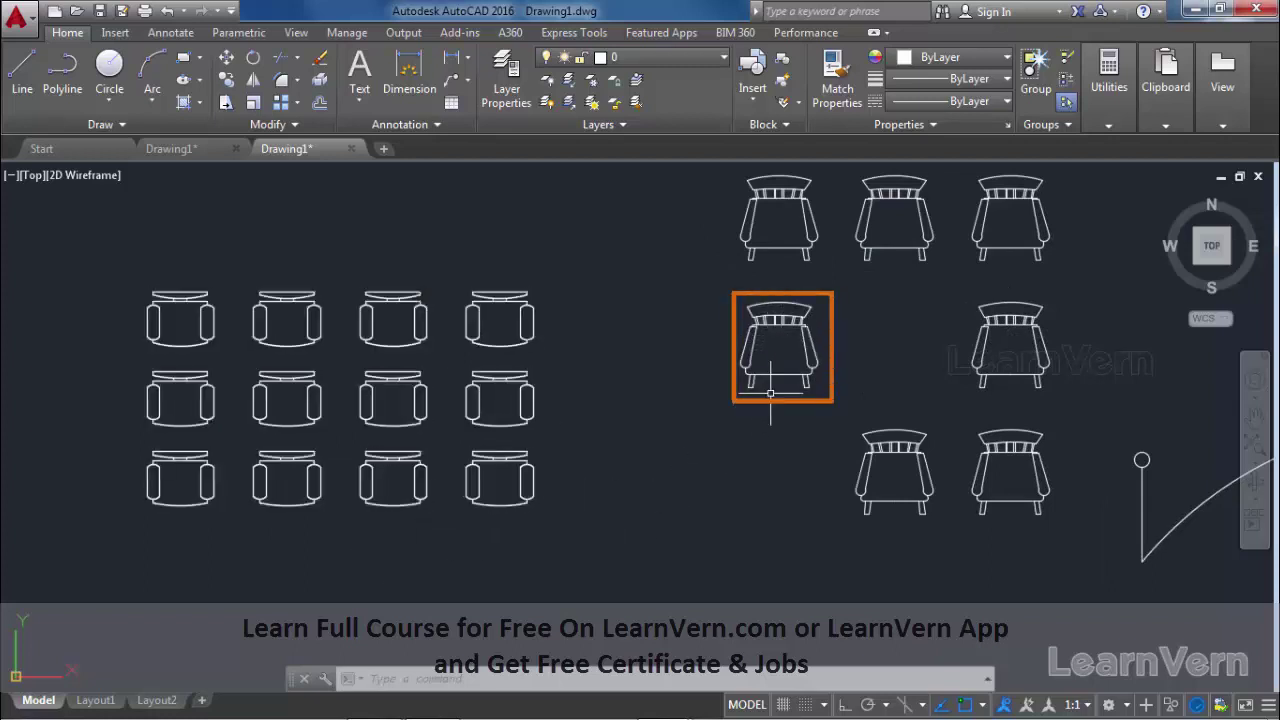
Step: Draw a small circle at the centre of the middle-left spindle-back chair
text(c)
key(Return)
click(780, 349)
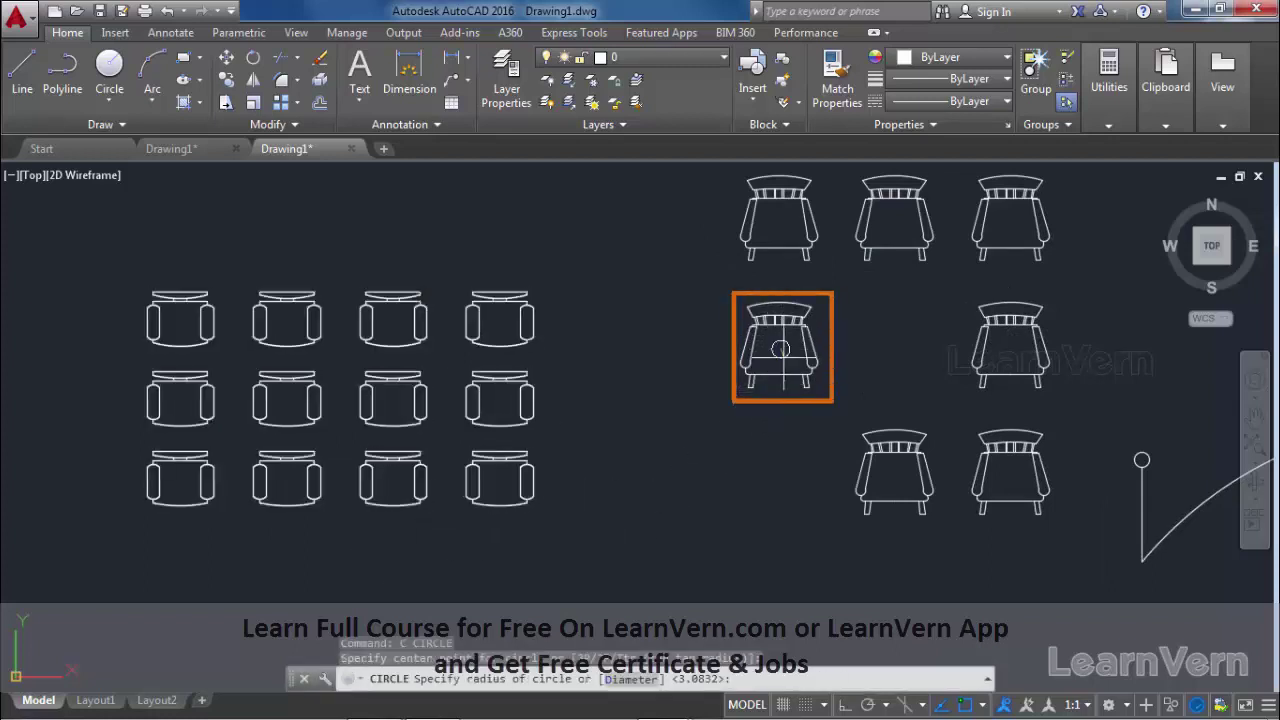
click(780, 361)
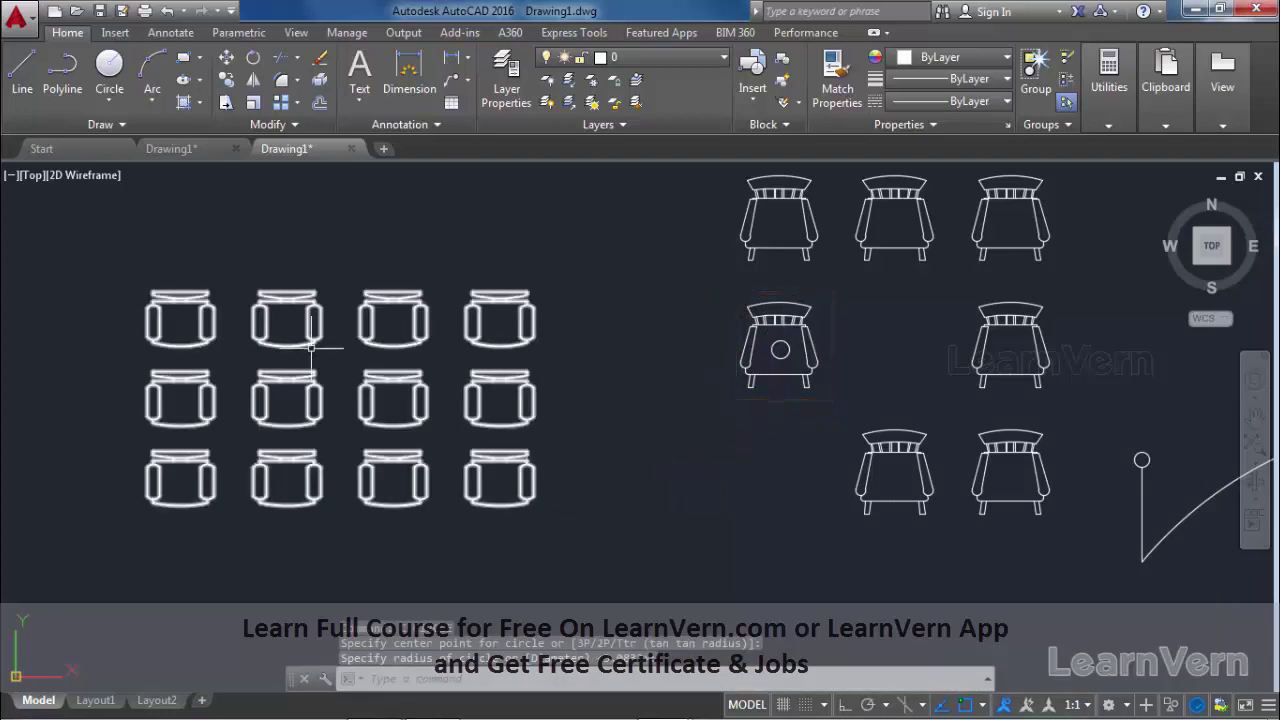
middle_drag(350, 450, 447, 466)
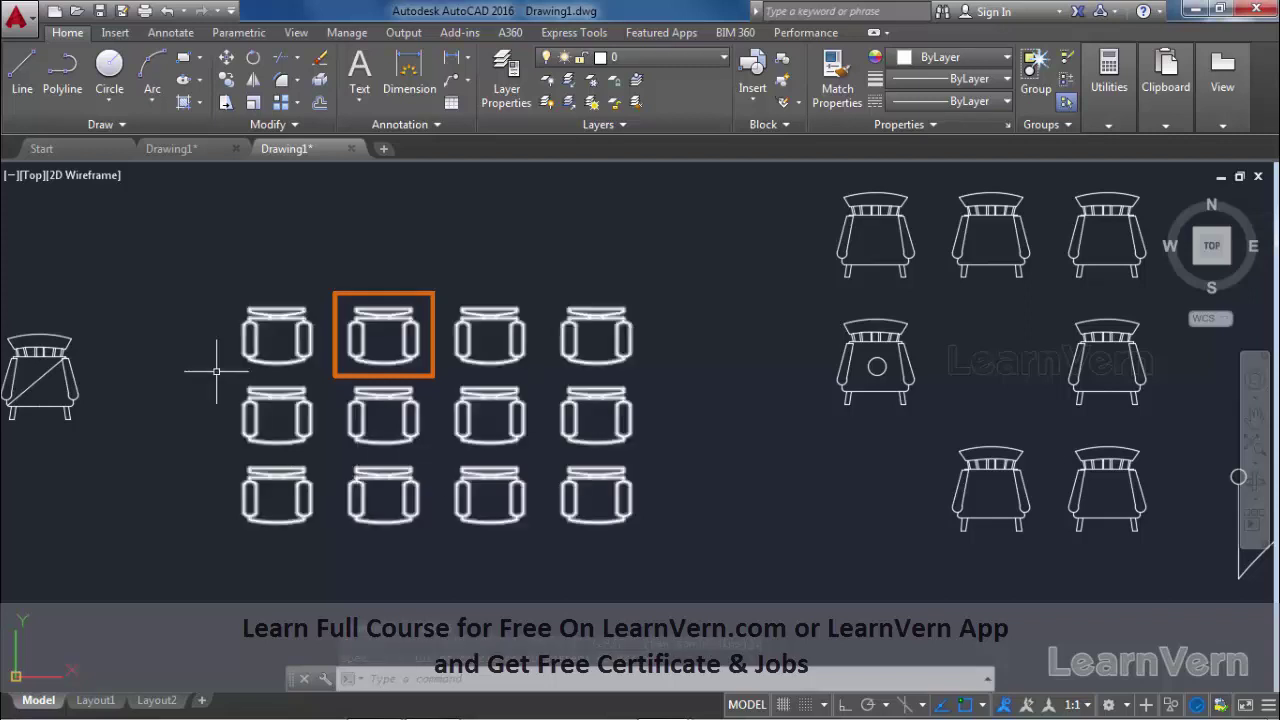
Step: Change the selected chair array to 3 columns and 4 rows, then start Edit Source
drag(313, 552, 285, 505)
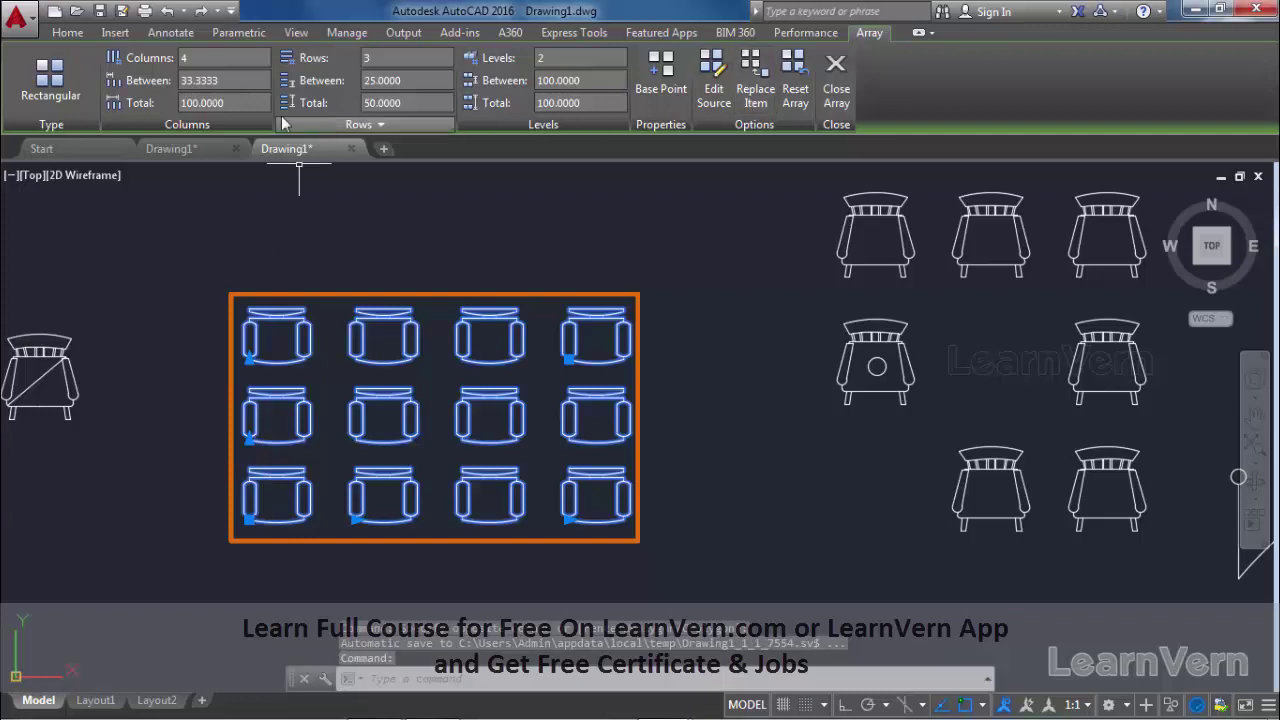
click(185, 58)
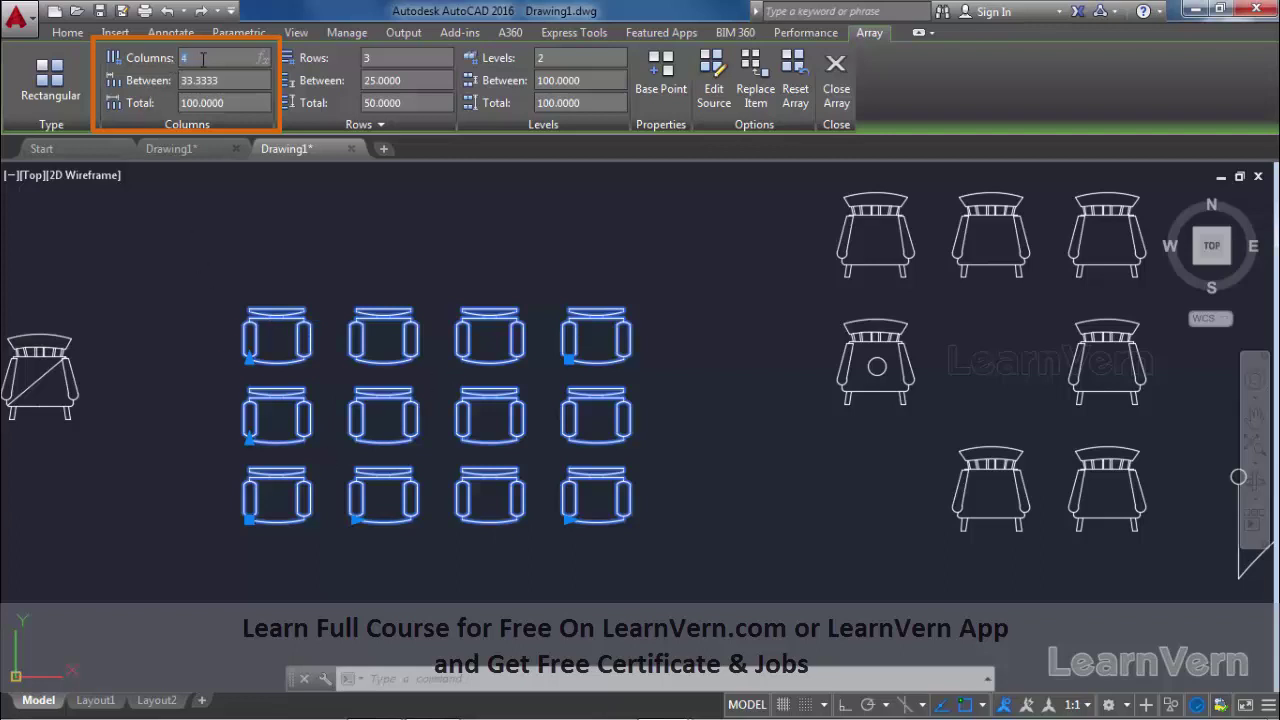
text(3)
key(Return)
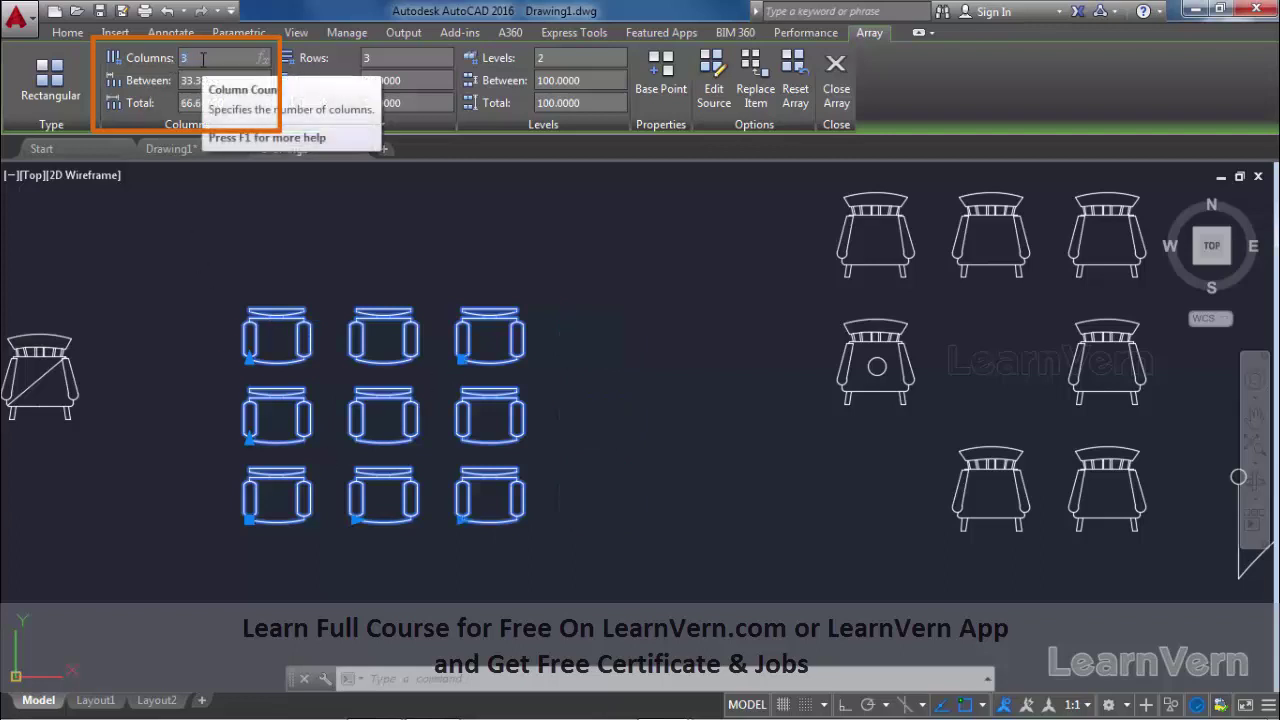
click(363, 58)
text(4)
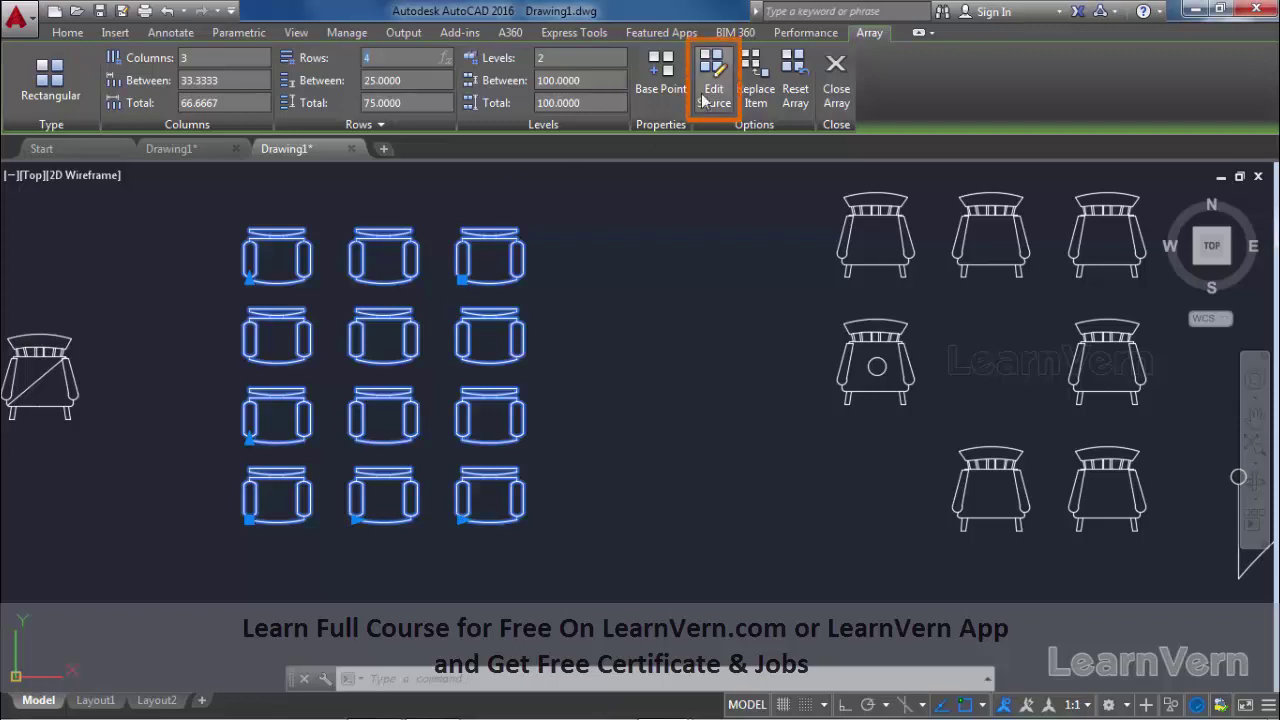
click(714, 88)
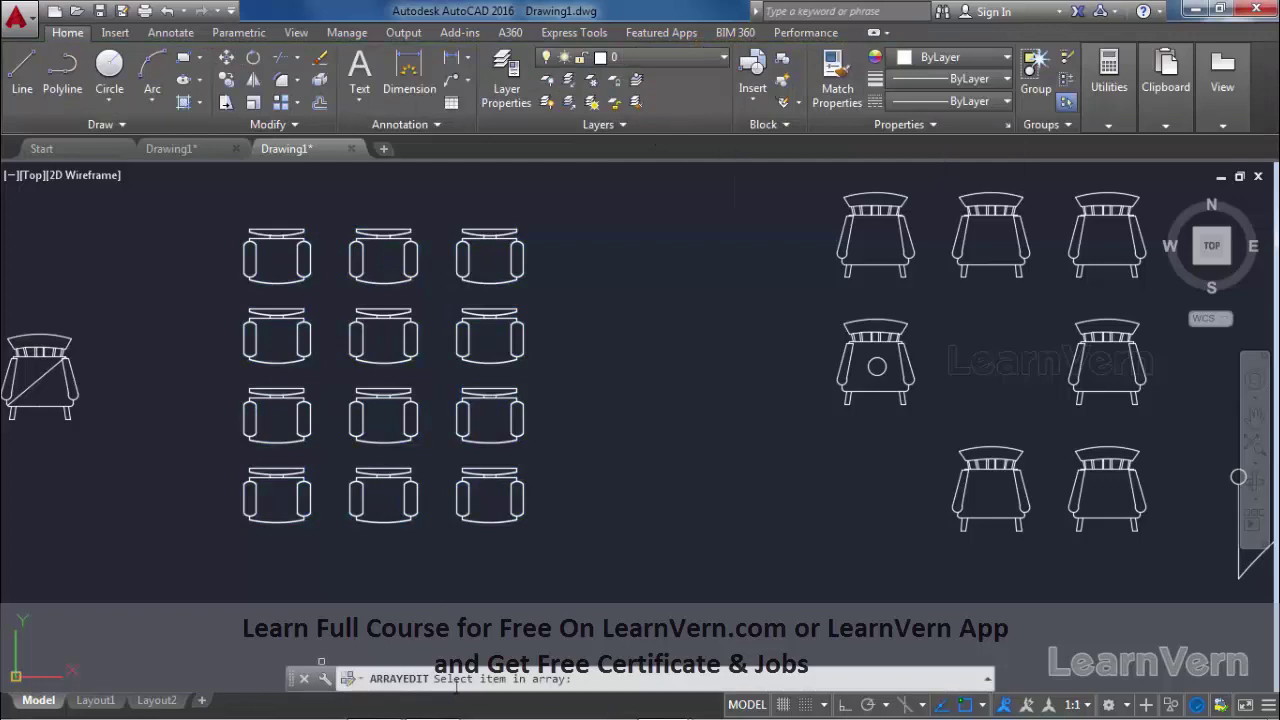
Step: Enter source editing on a chair and draw a small circle on it
click(281, 522)
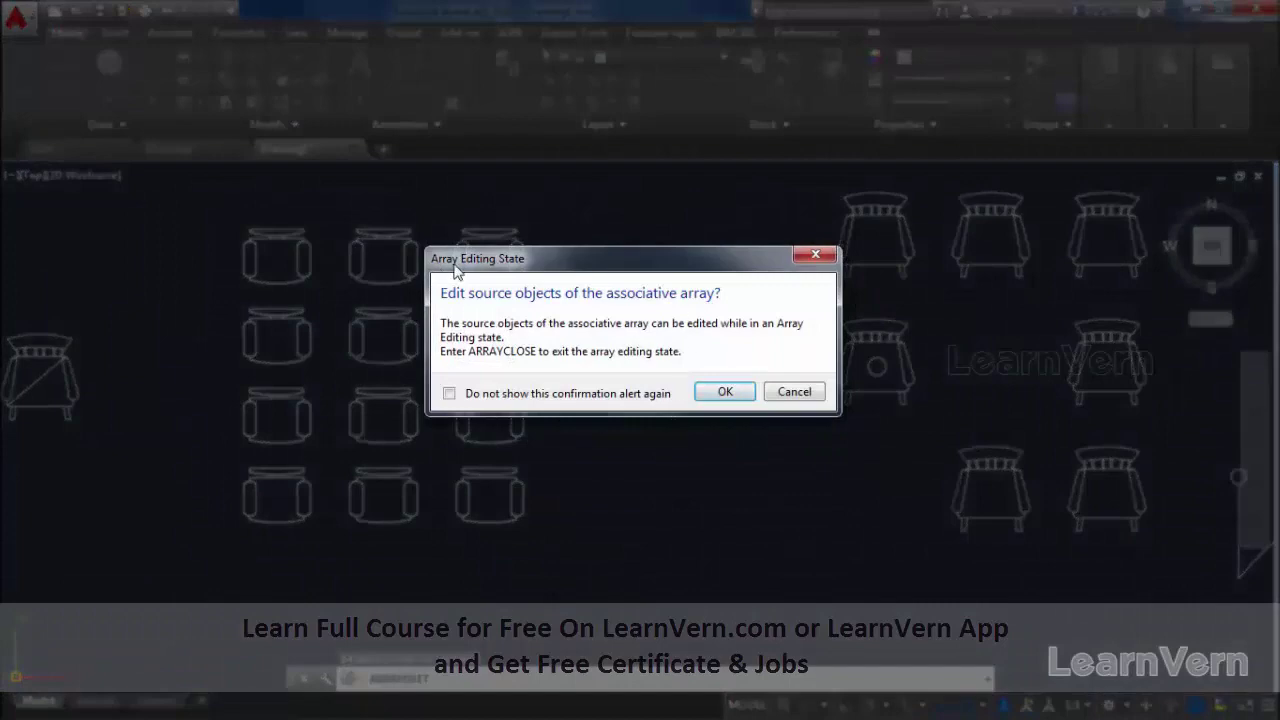
click(725, 392)
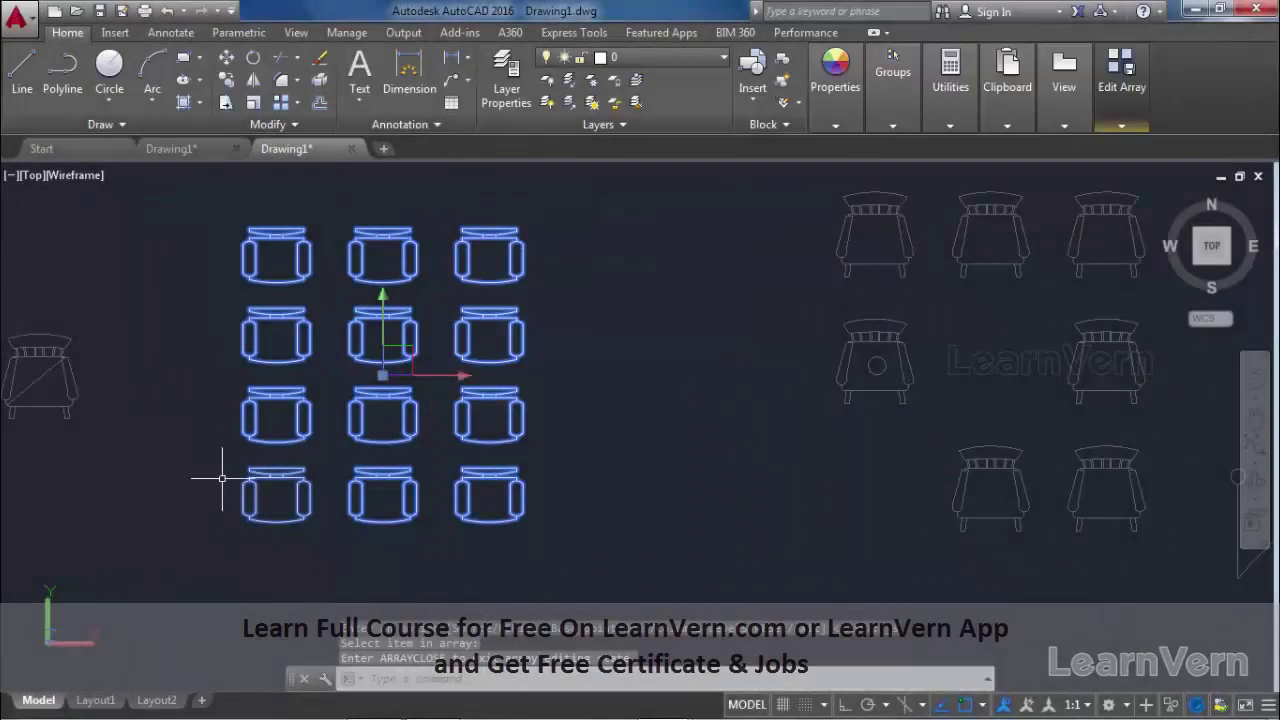
click(109, 64)
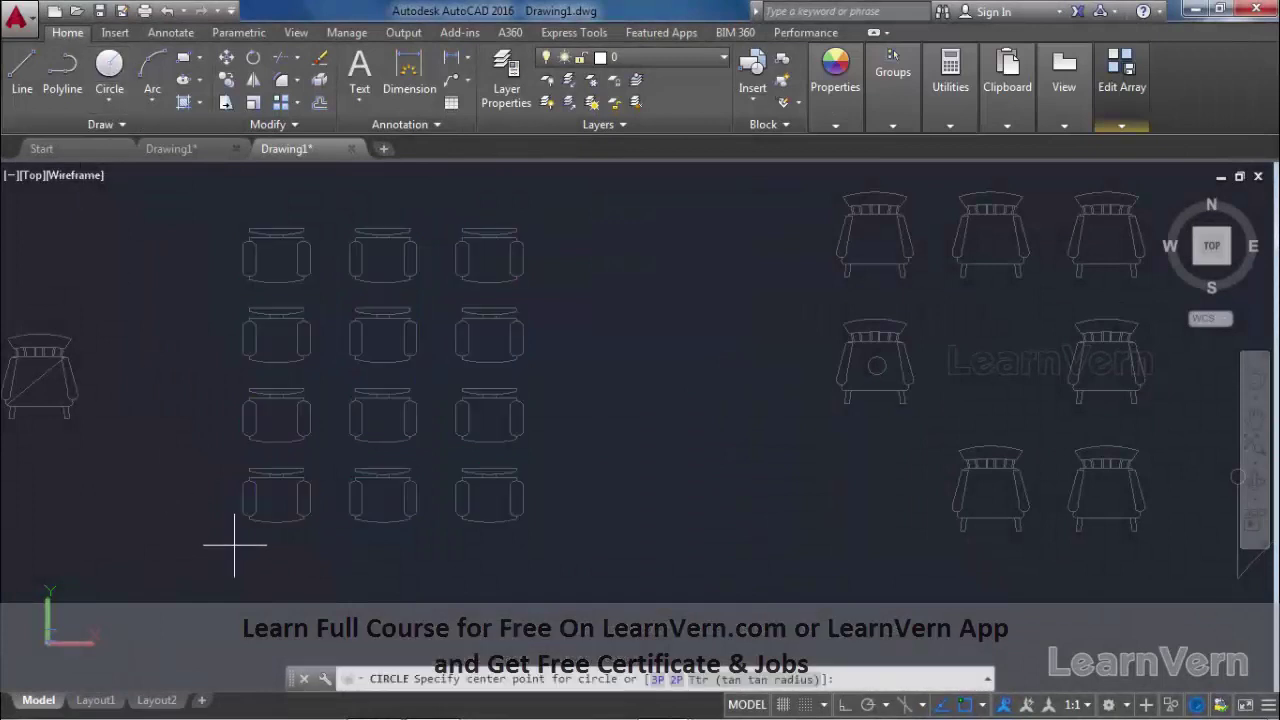
scroll(234, 540, up, 2)
click(257, 508)
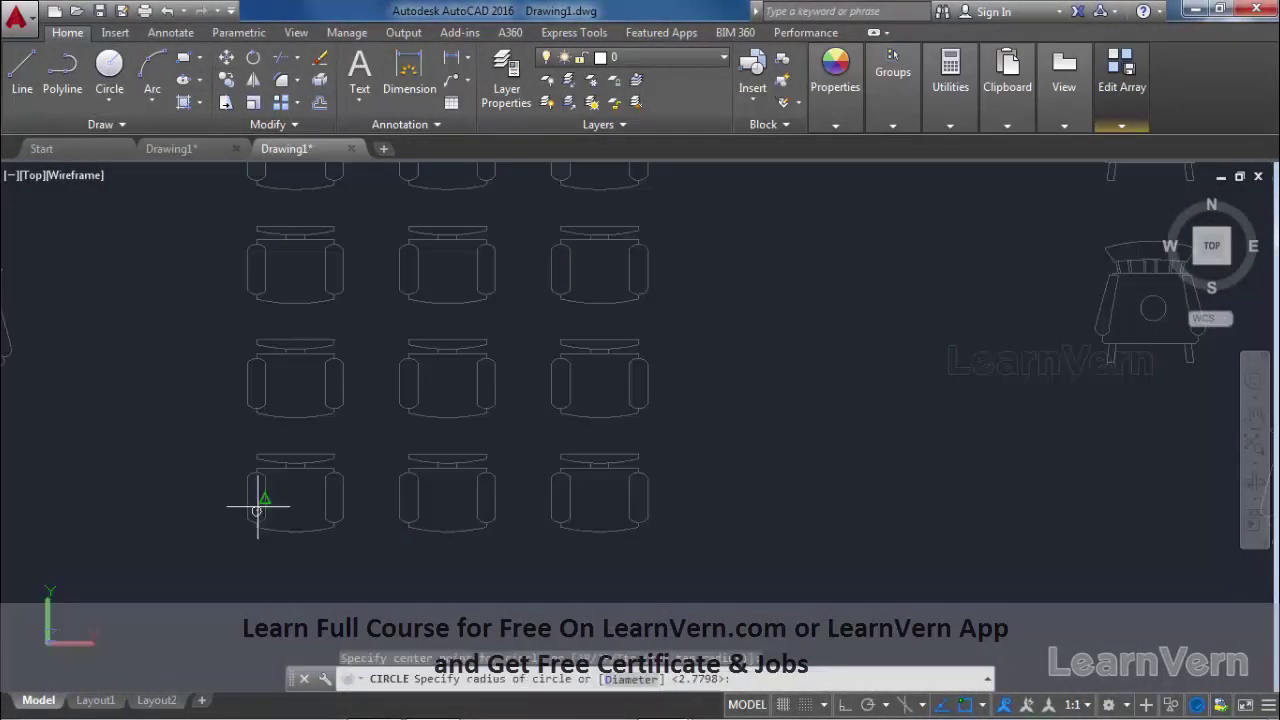
click(248, 508)
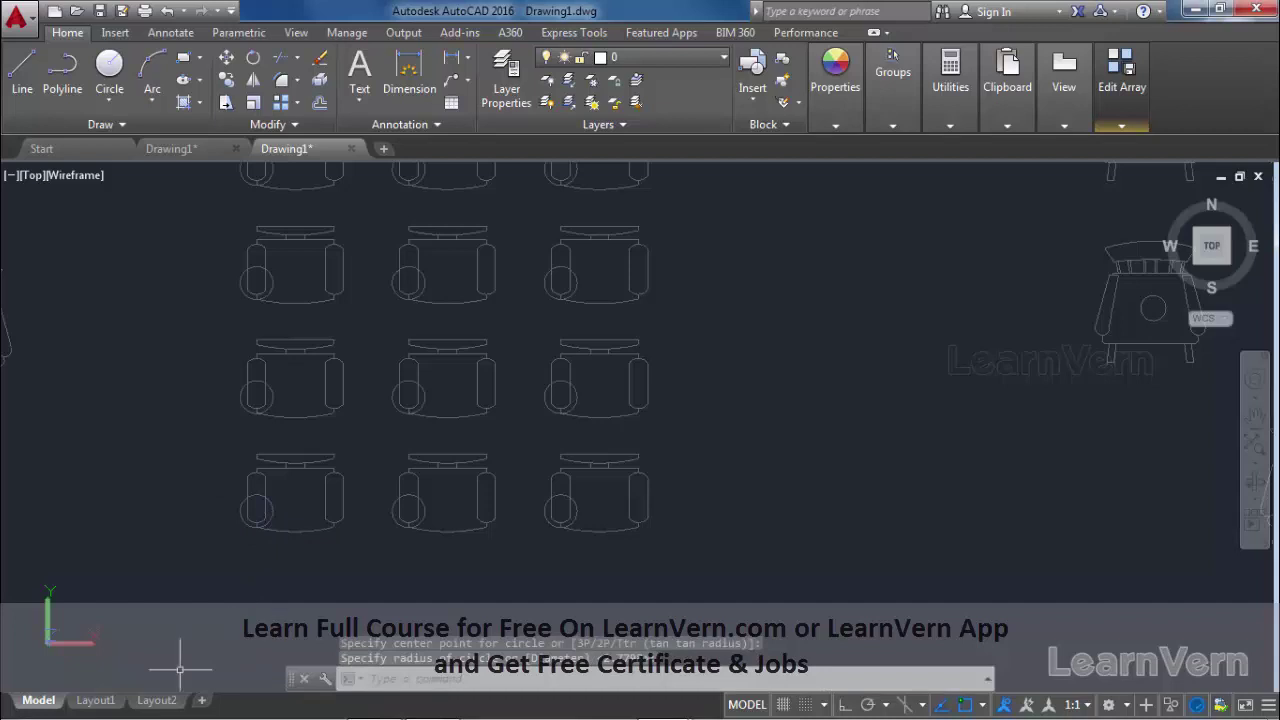
Step: Save the source changes back to the chair array
scroll(350, 530, down, 2)
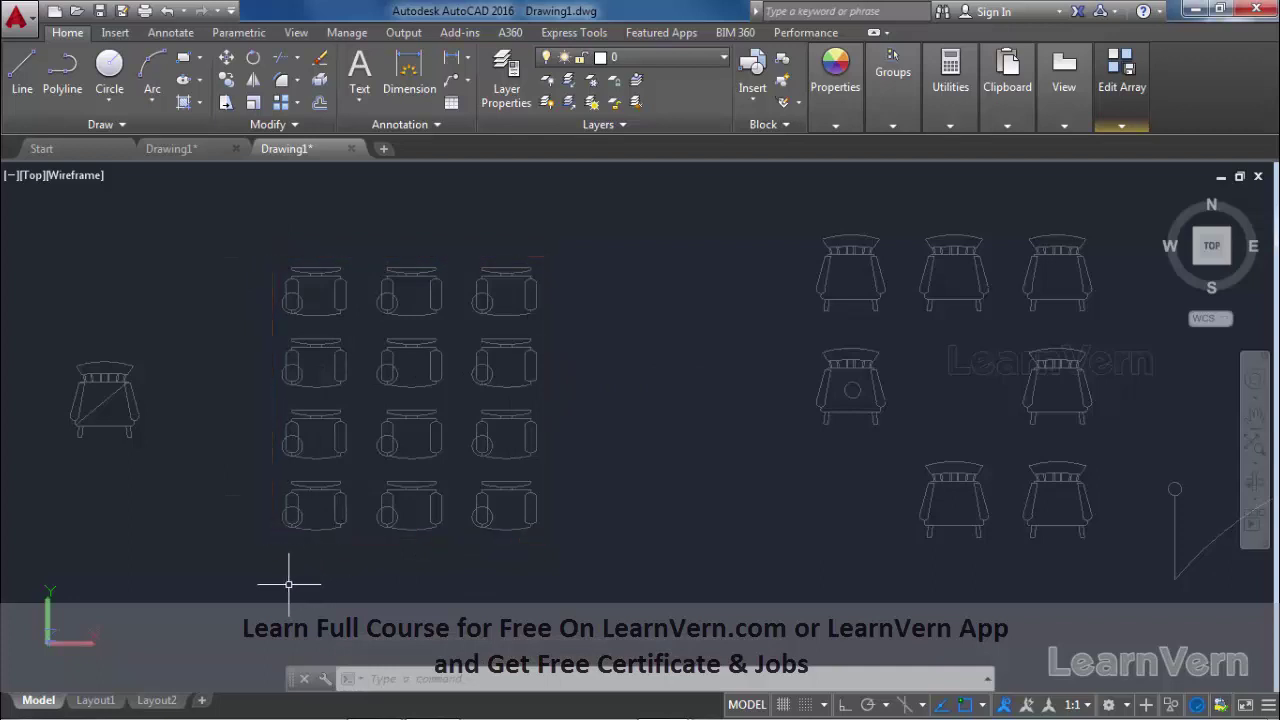
click(1120, 130)
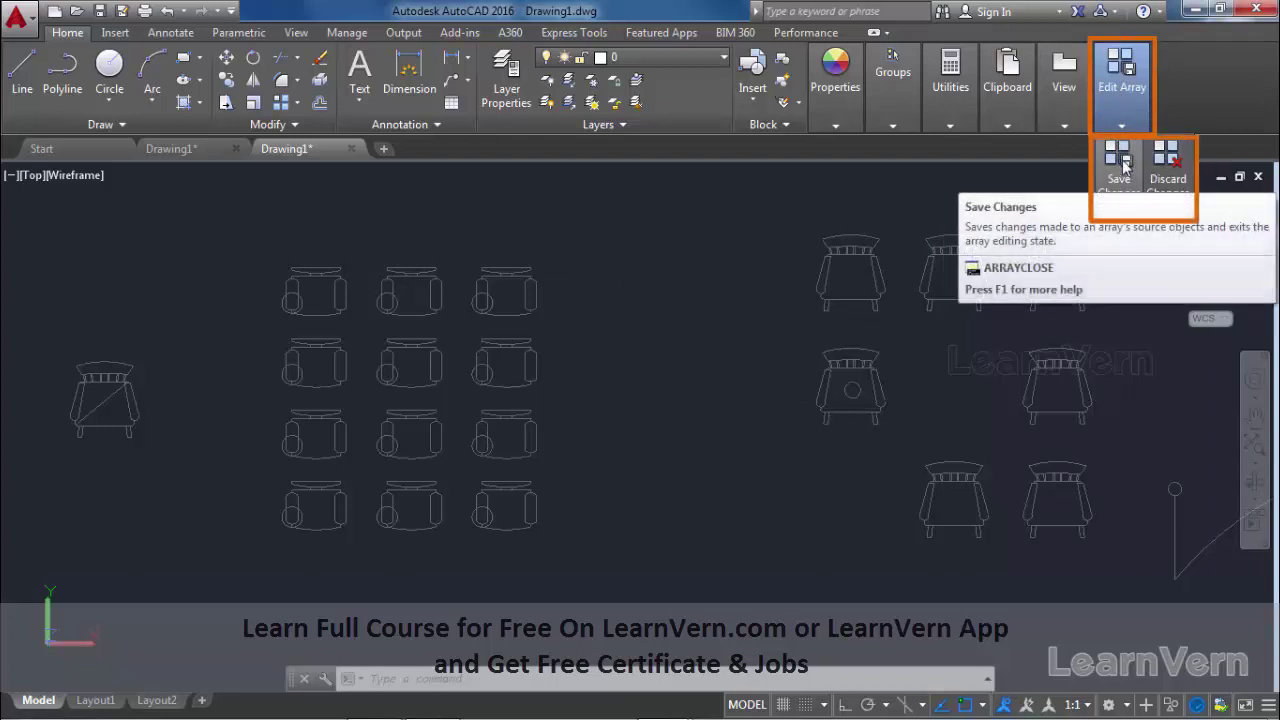
click(1120, 163)
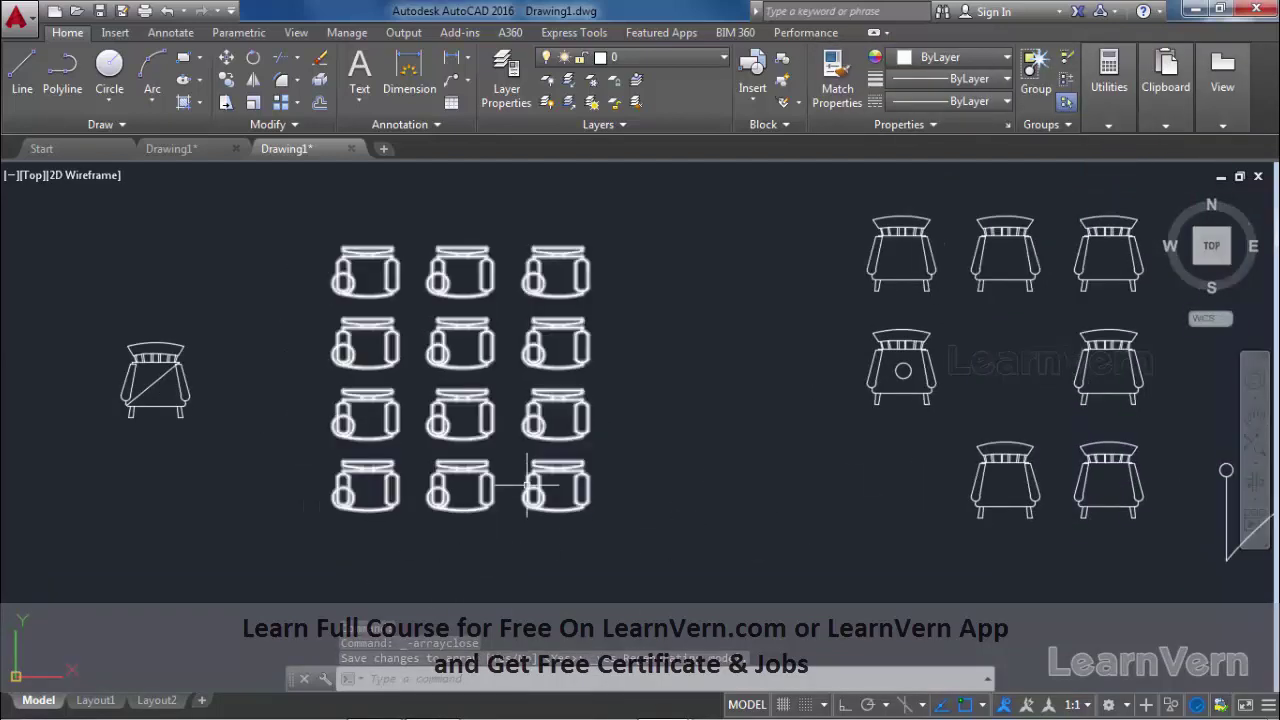
Step: Undo the circle edits, leaving plain chairs, and window-select near the bottom-left chair
key(ctrl+z)
key(ctrl+z)
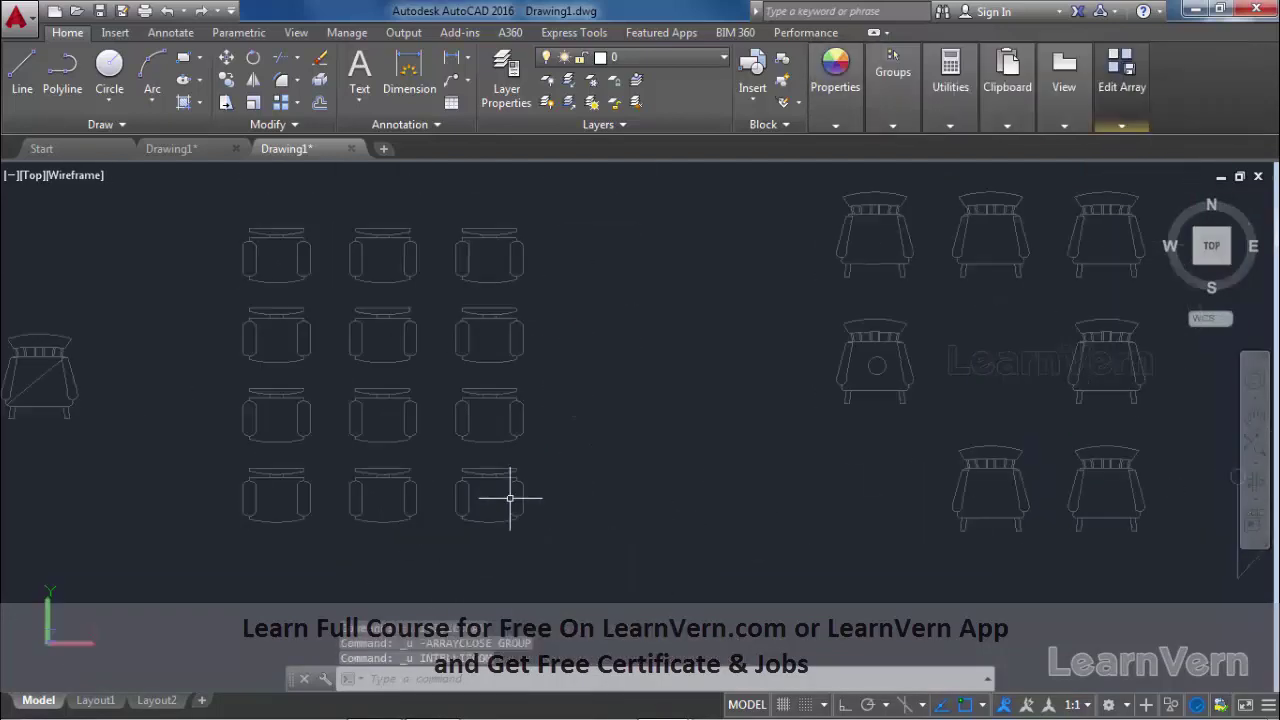
key(ctrl+z)
key(Escape)
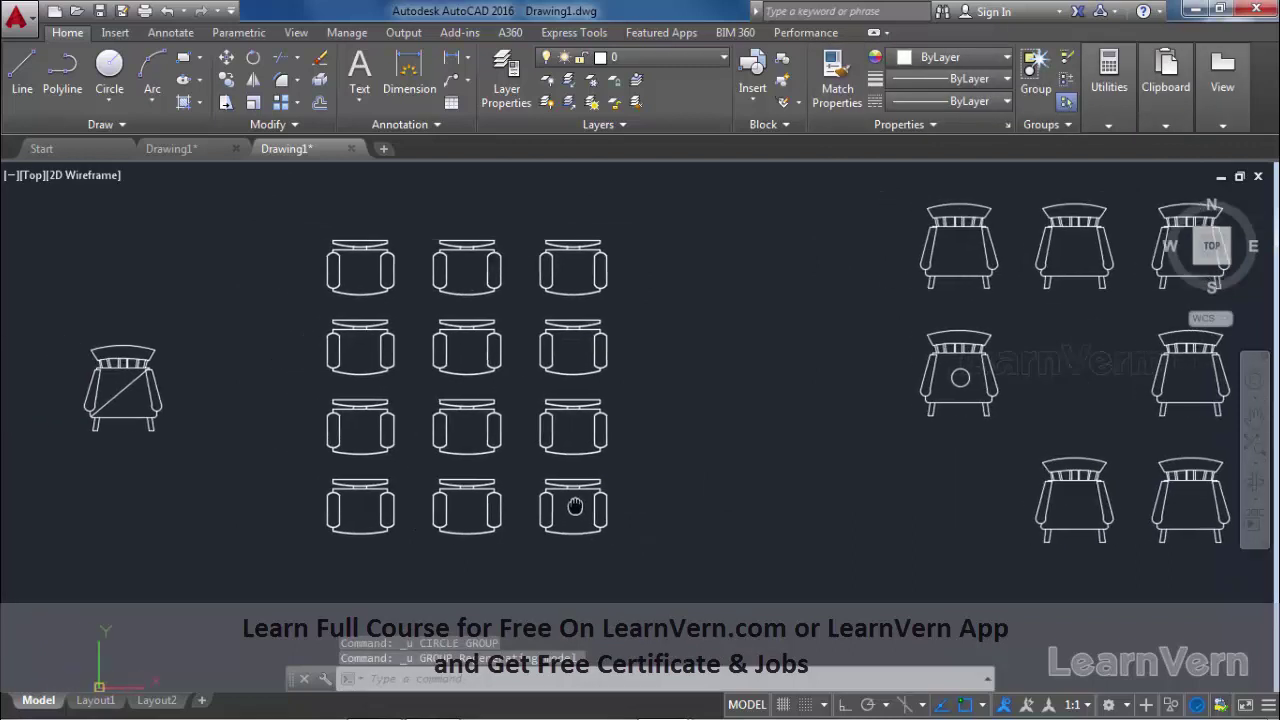
click(397, 543)
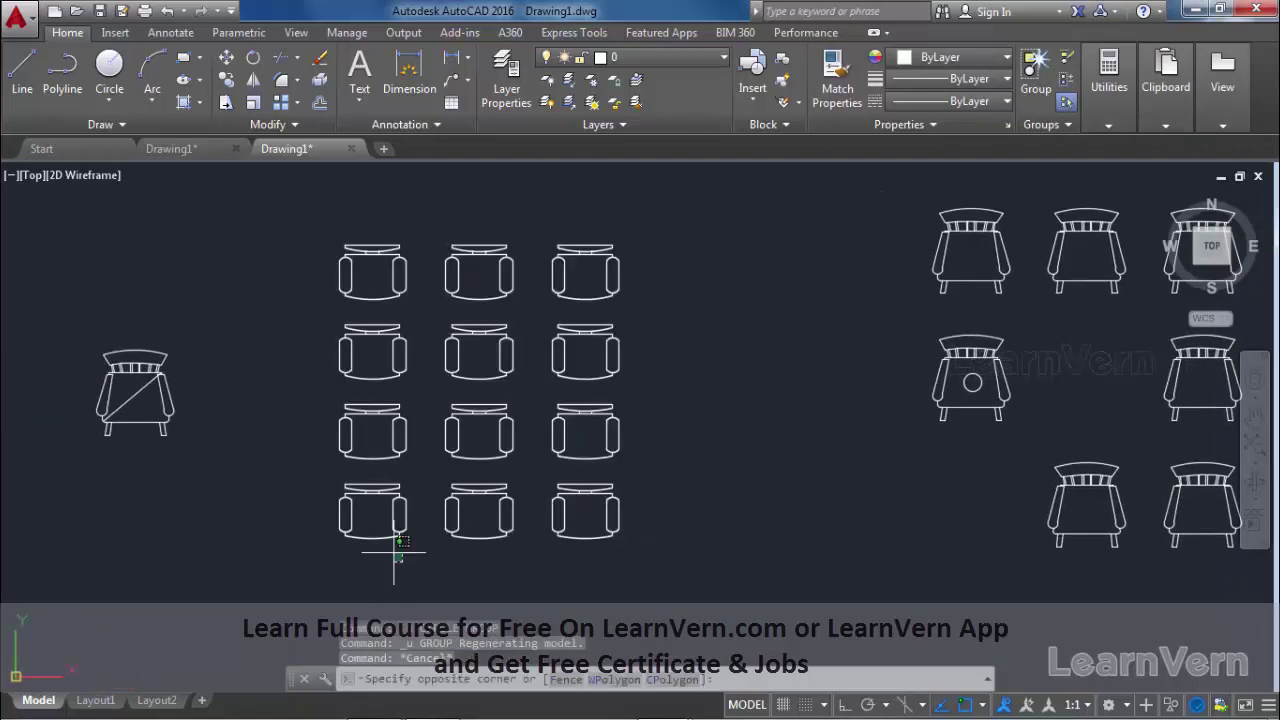
click(325, 563)
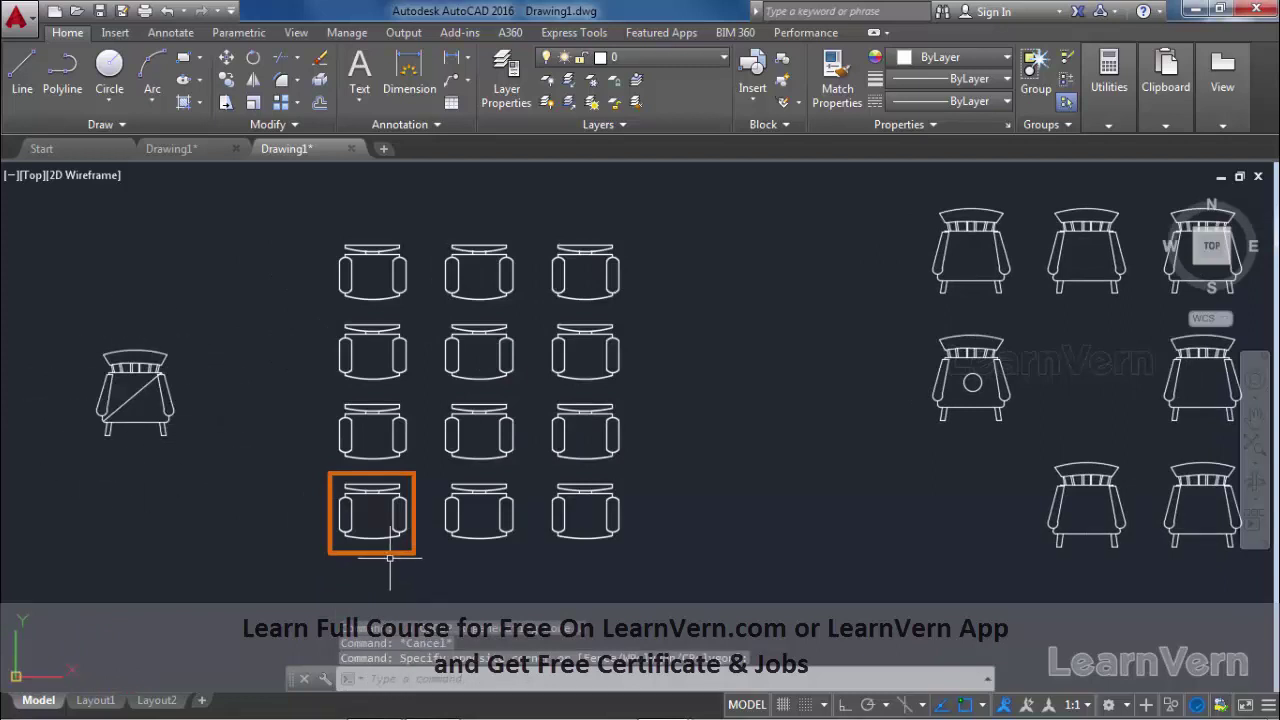
Step: Replace every chair in the 3×4 array with the spindle-back chair, based at its corner intersection
click(386, 521)
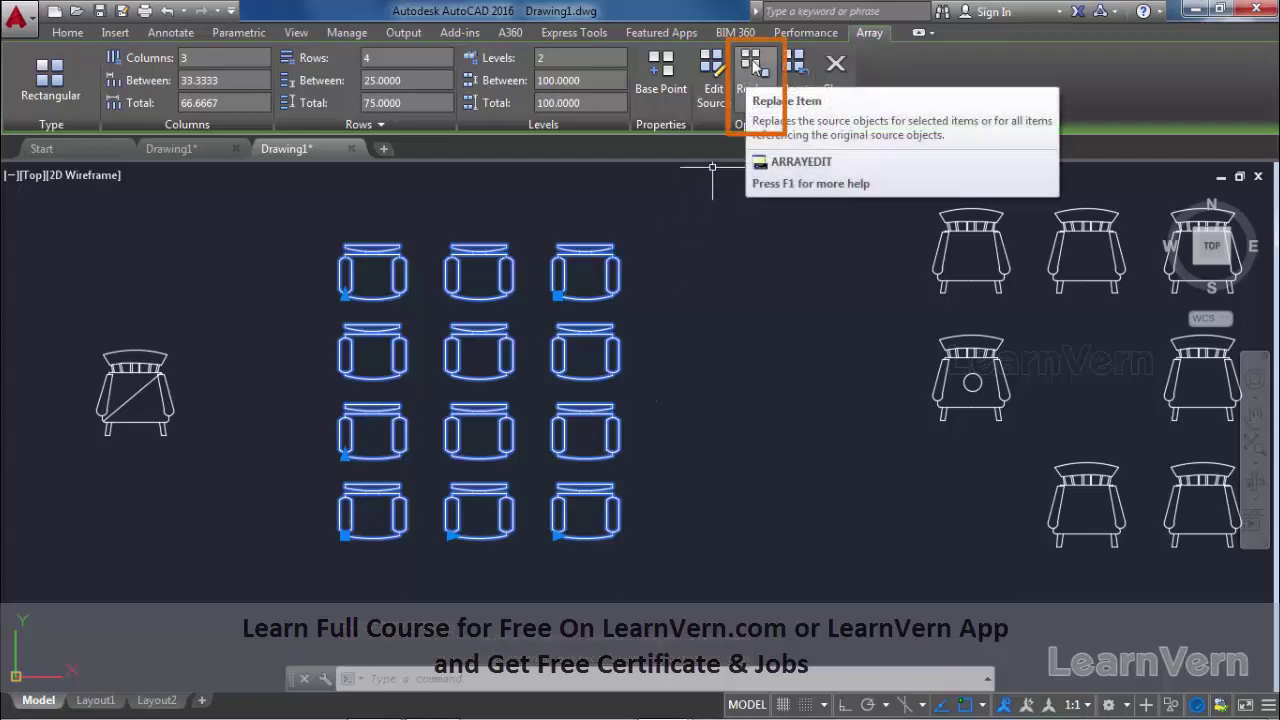
click(741, 106)
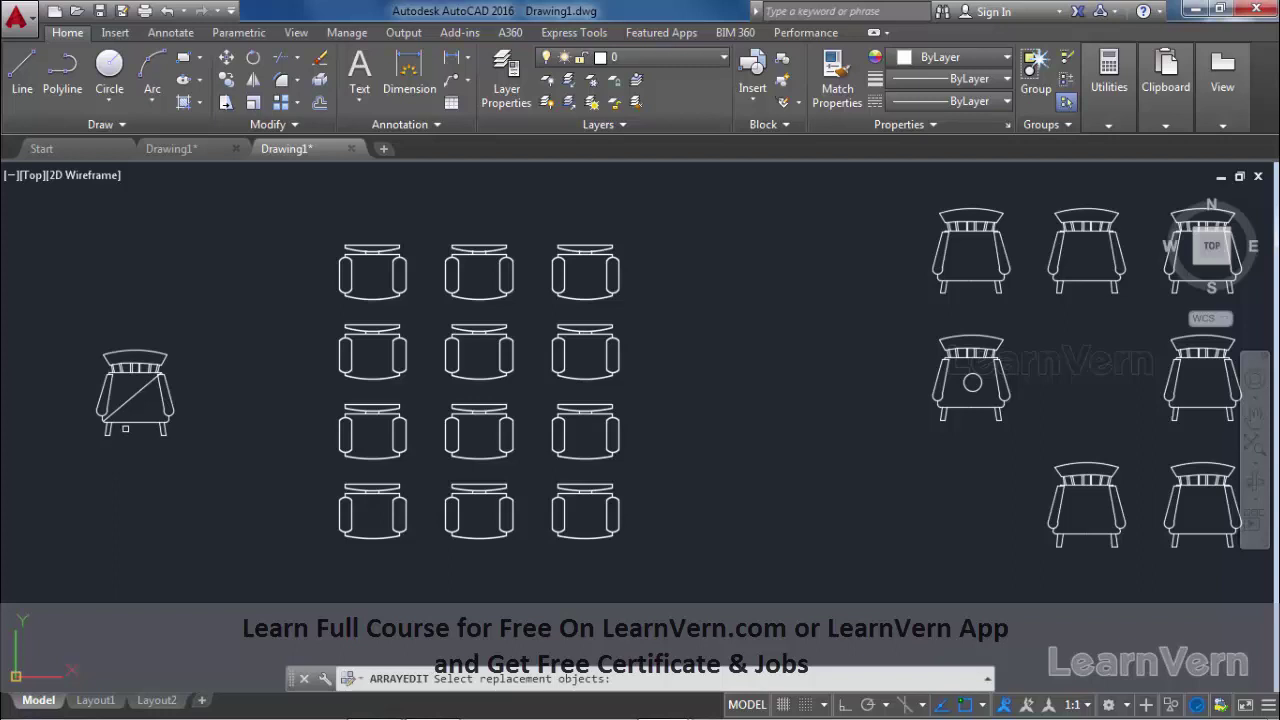
click(130, 424)
key(Return)
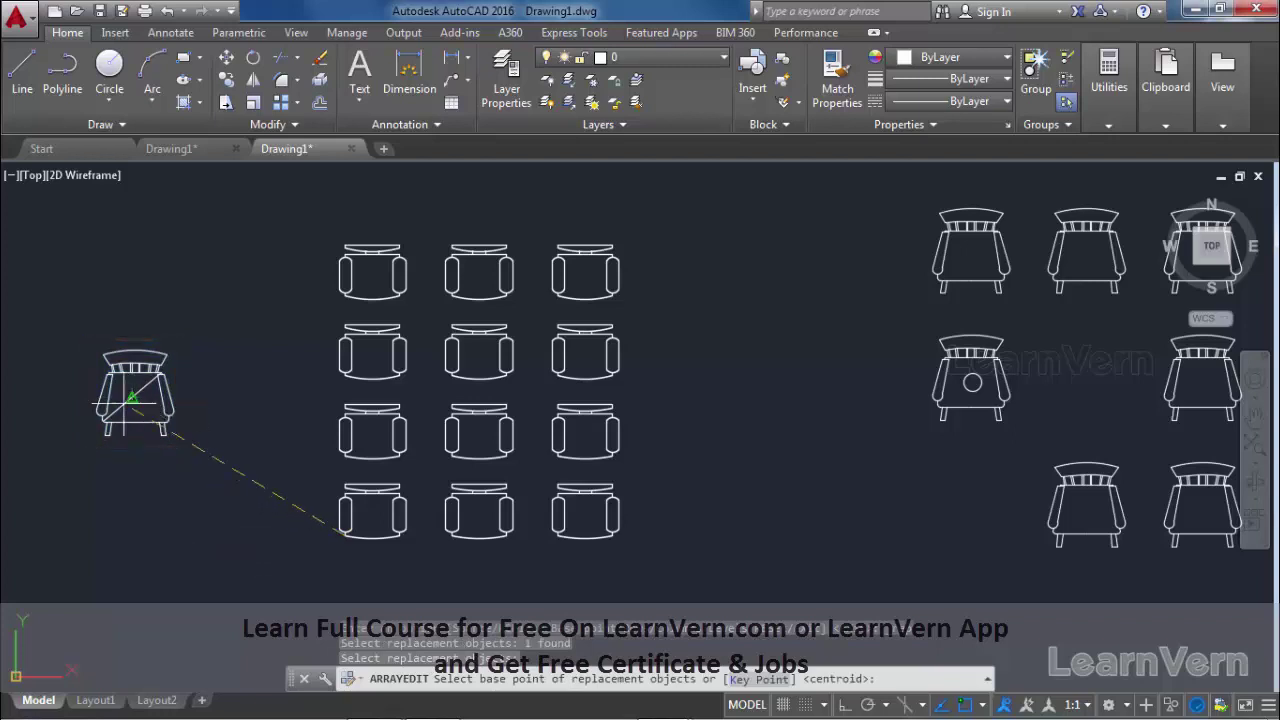
scroll(106, 423, down, 5)
scroll(90, 420, up, 2)
scroll(75, 427, up, 5)
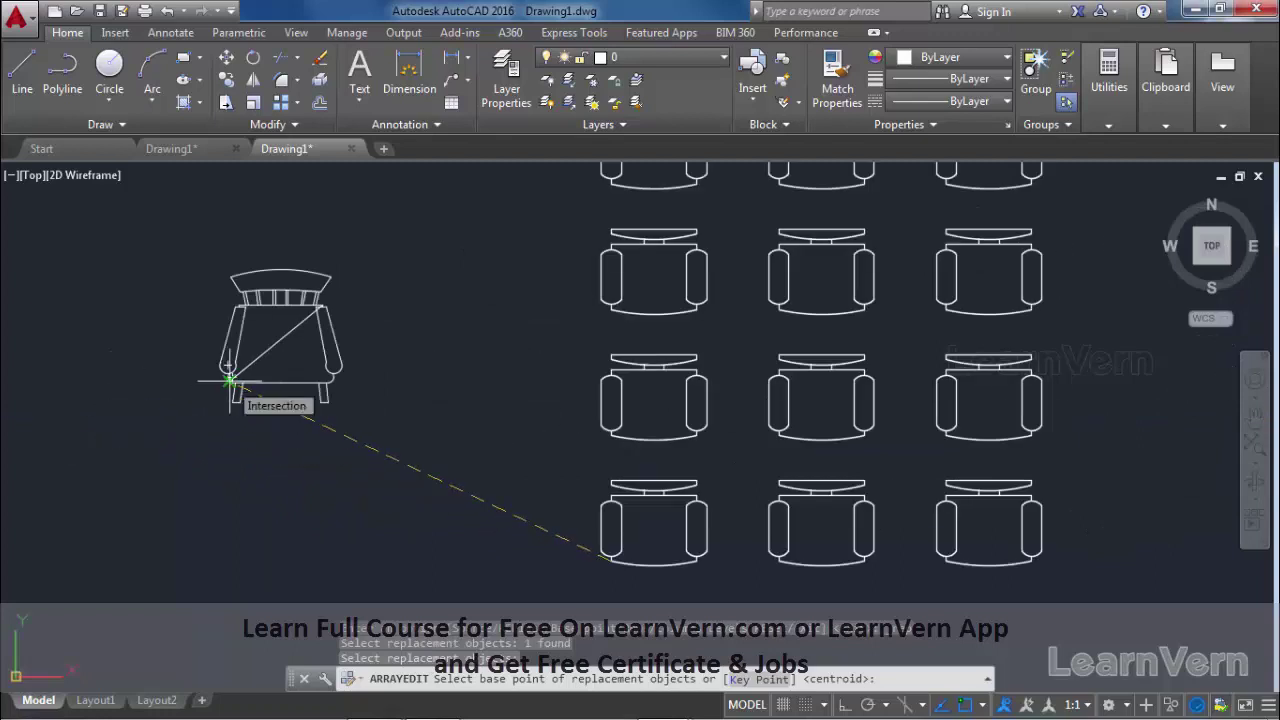
click(229, 381)
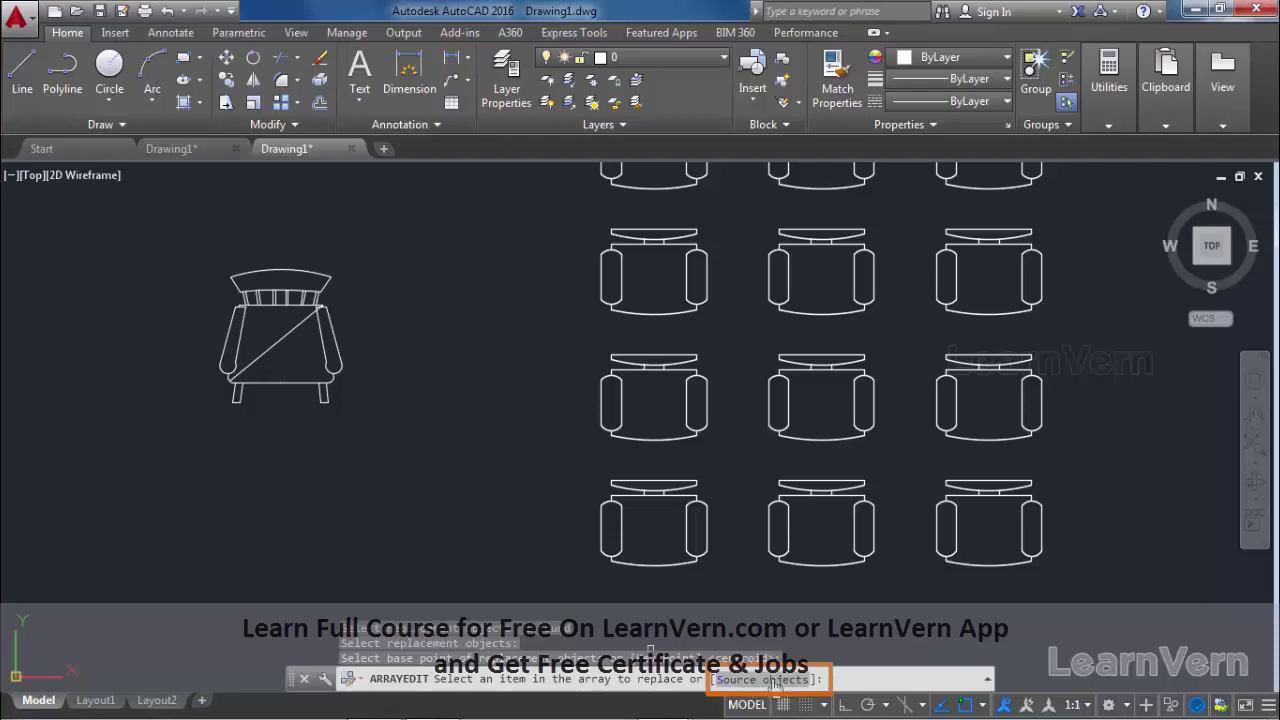
click(763, 681)
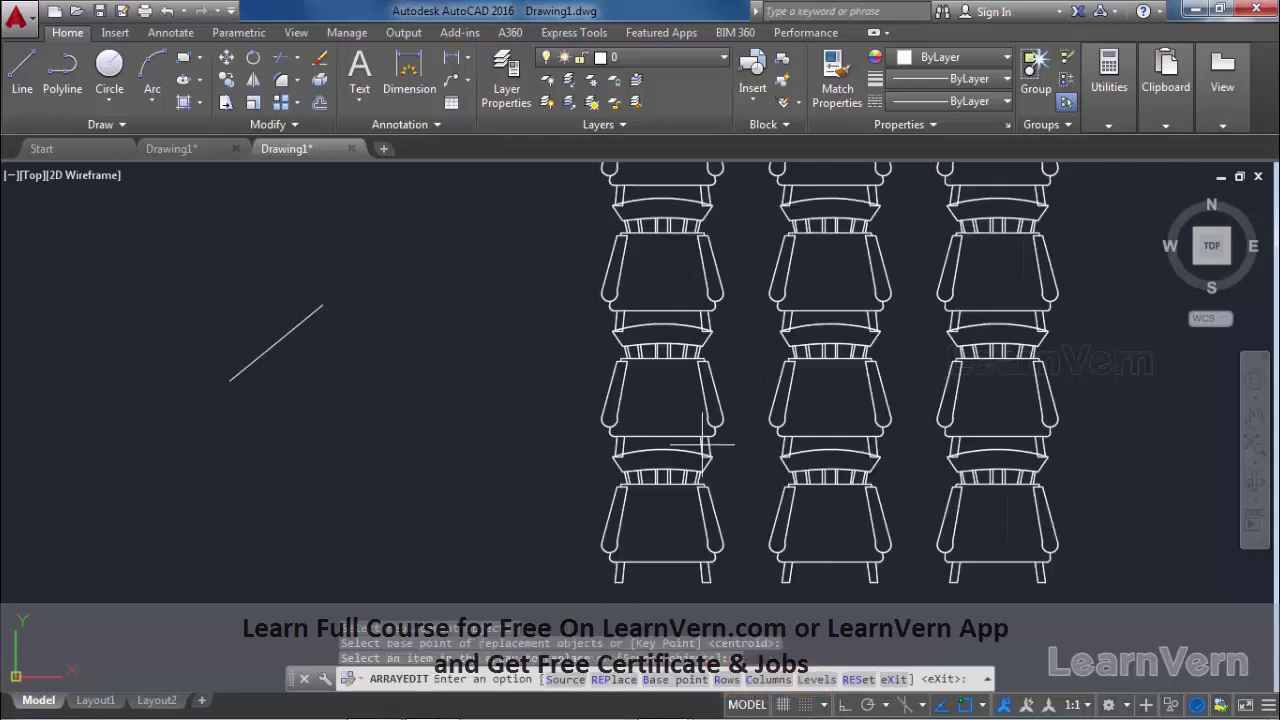
scroll(702, 445, down, 2)
middle_drag(713, 425, 500, 420)
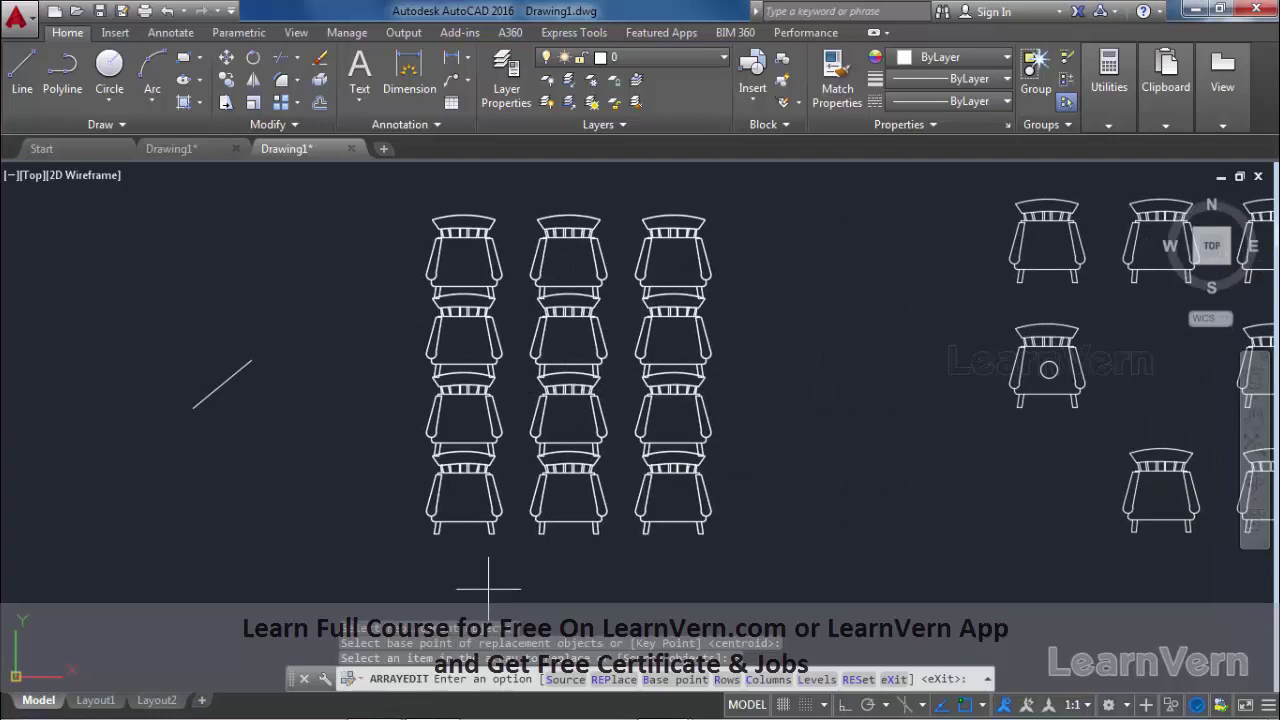
Step: Set the chair array's row spacing to 30 (90 total) and close array editing
key(Return)
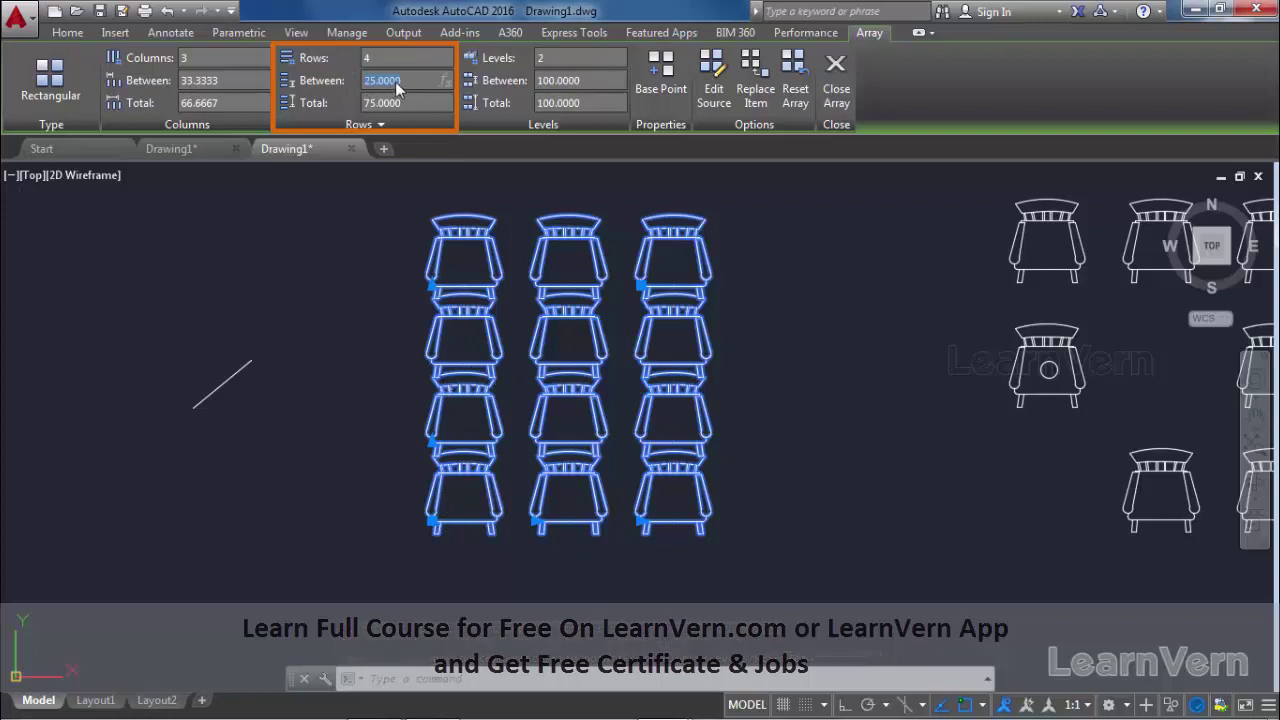
text(30)
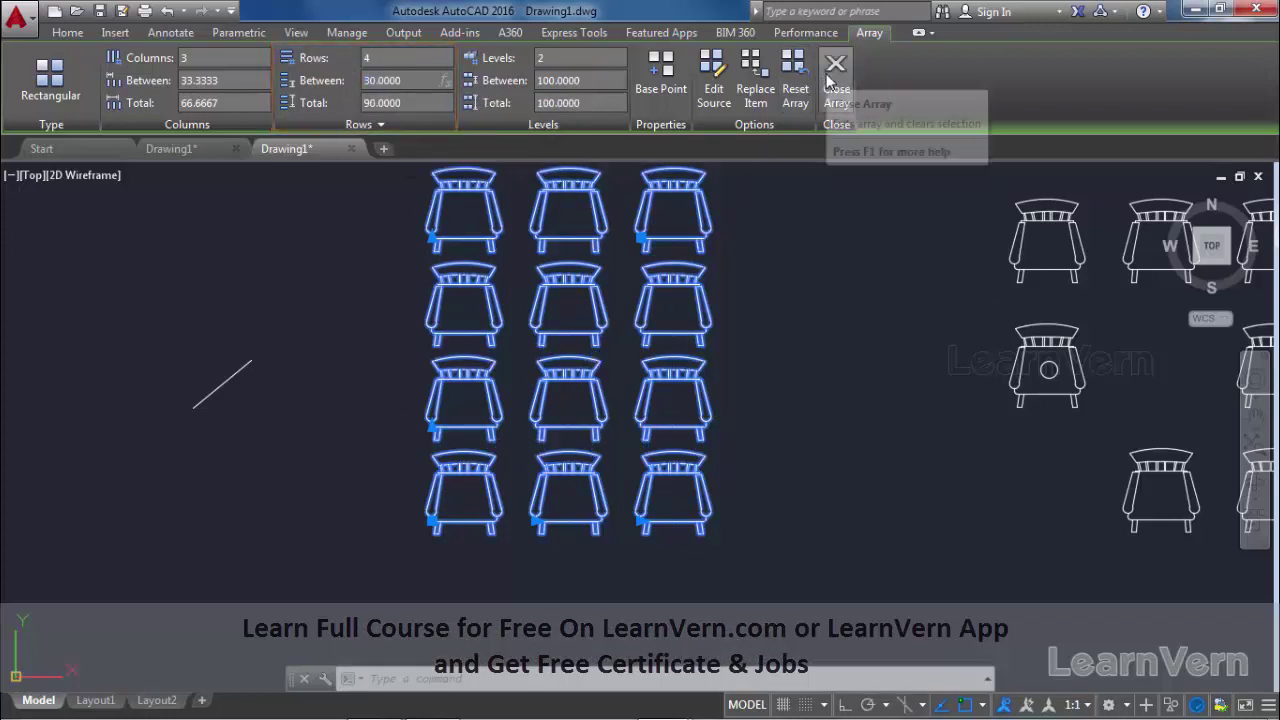
click(830, 82)
middle_drag(609, 429, 519, 483)
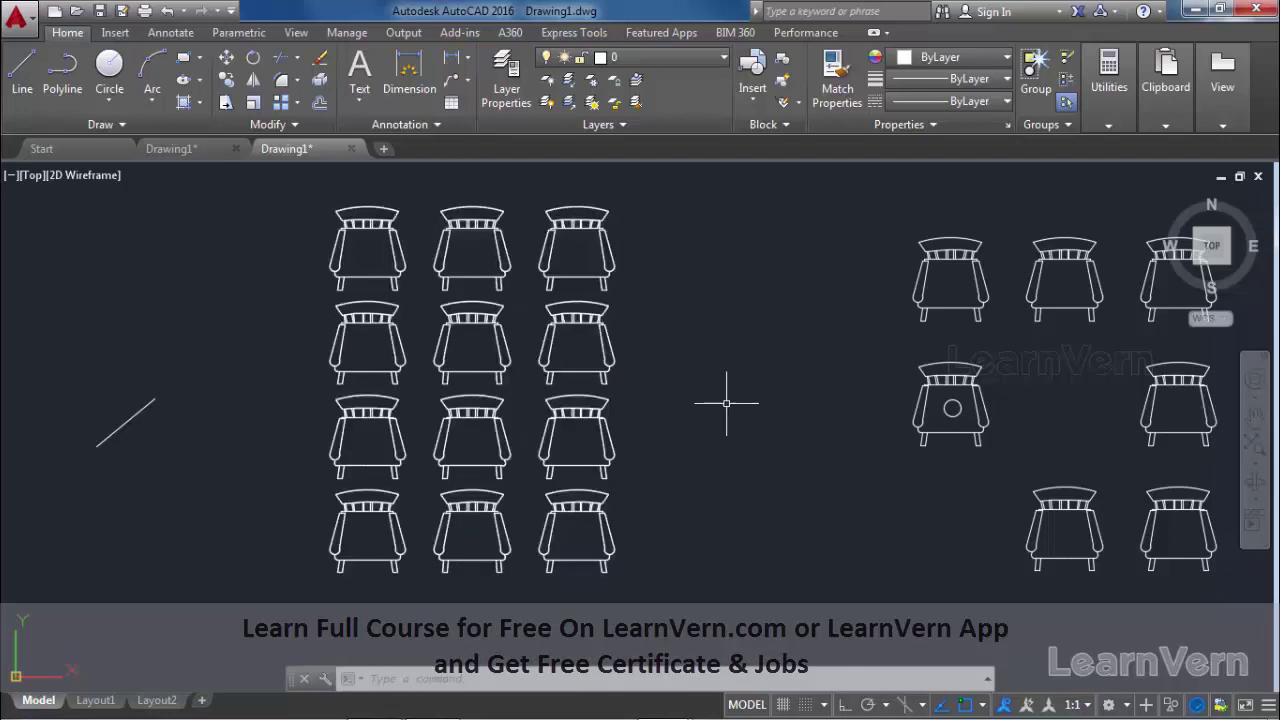
Step: Start an AR array of the lamp post using the Path option
middle_drag(745, 402, 550, 417)
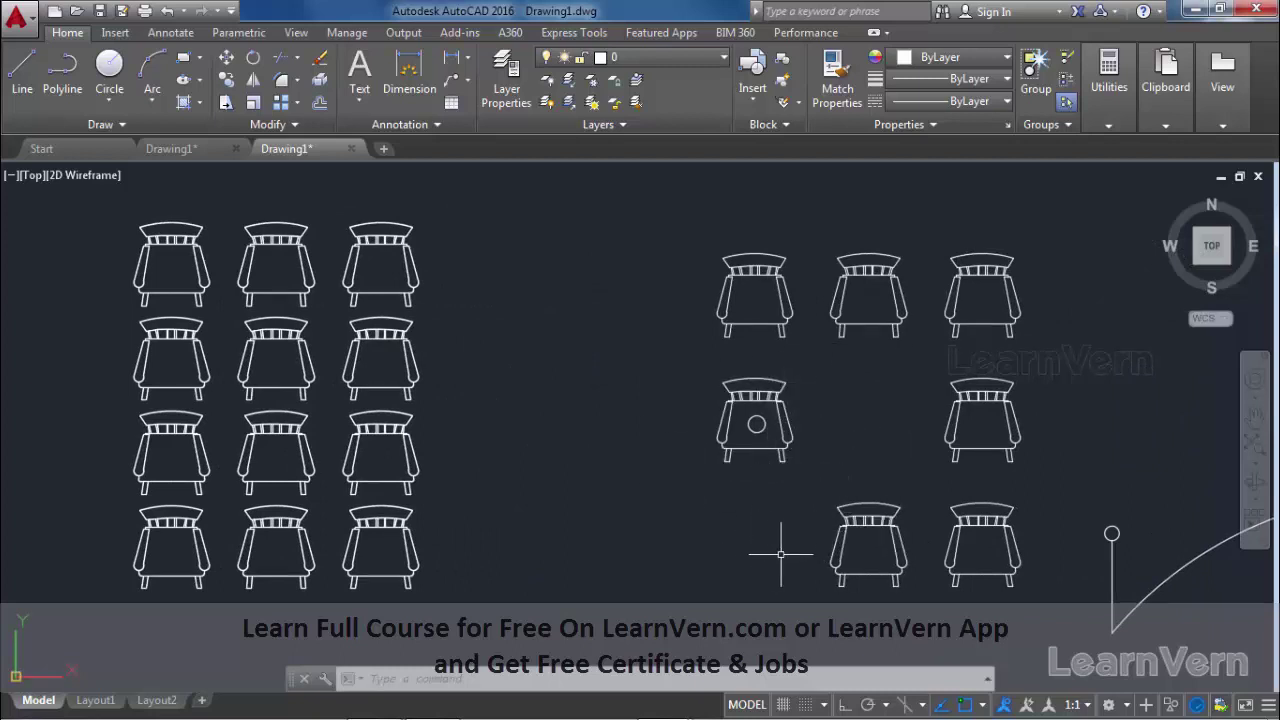
mouse_move(1180, 553)
middle_down()
mouse_move(850, 535)
mouse_move(574, 497)
middle_up()
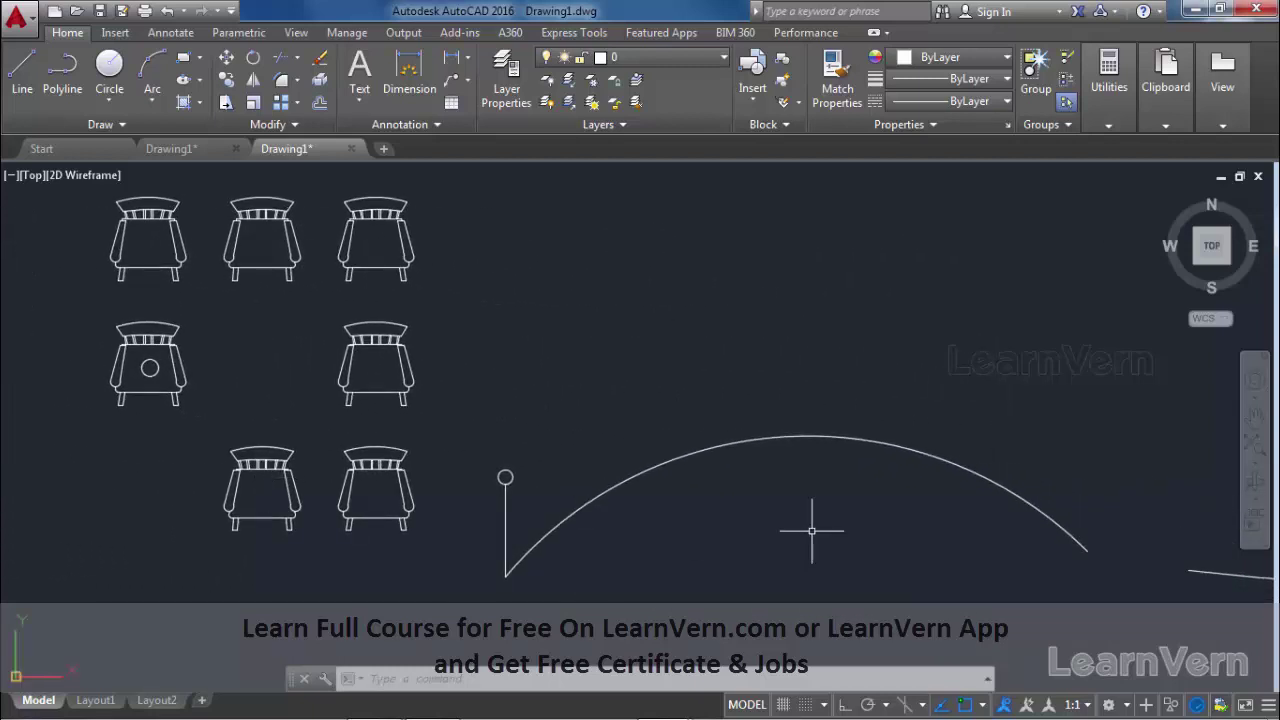
mouse_move(812, 531)
middle_down()
mouse_move(710, 511)
mouse_move(704, 537)
middle_up()
text(AR)
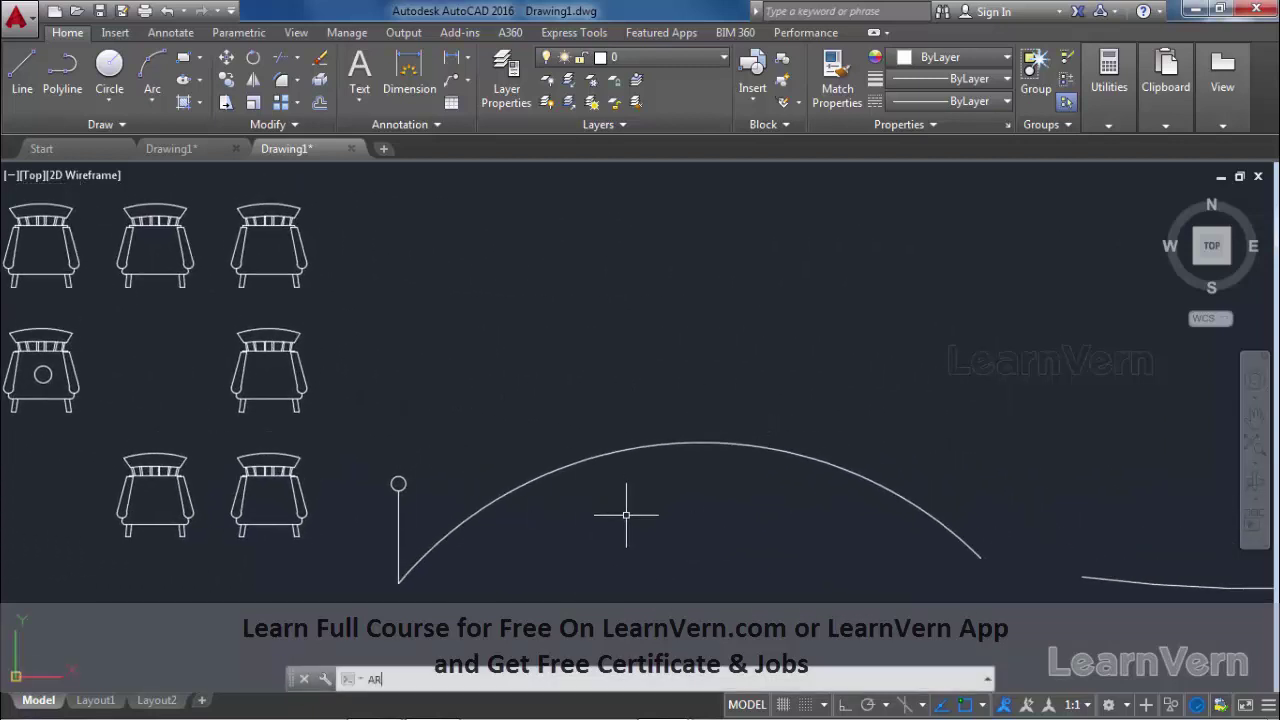
key(Return)
click(411, 521)
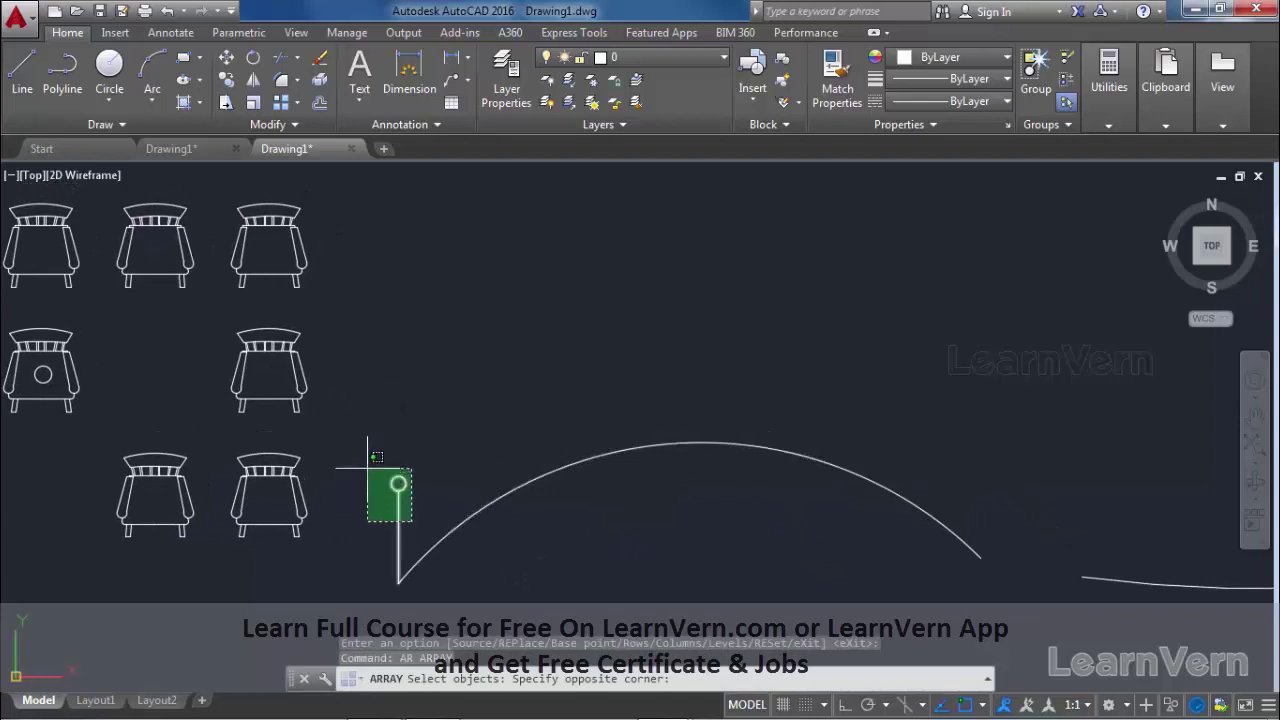
click(367, 467)
key(Return)
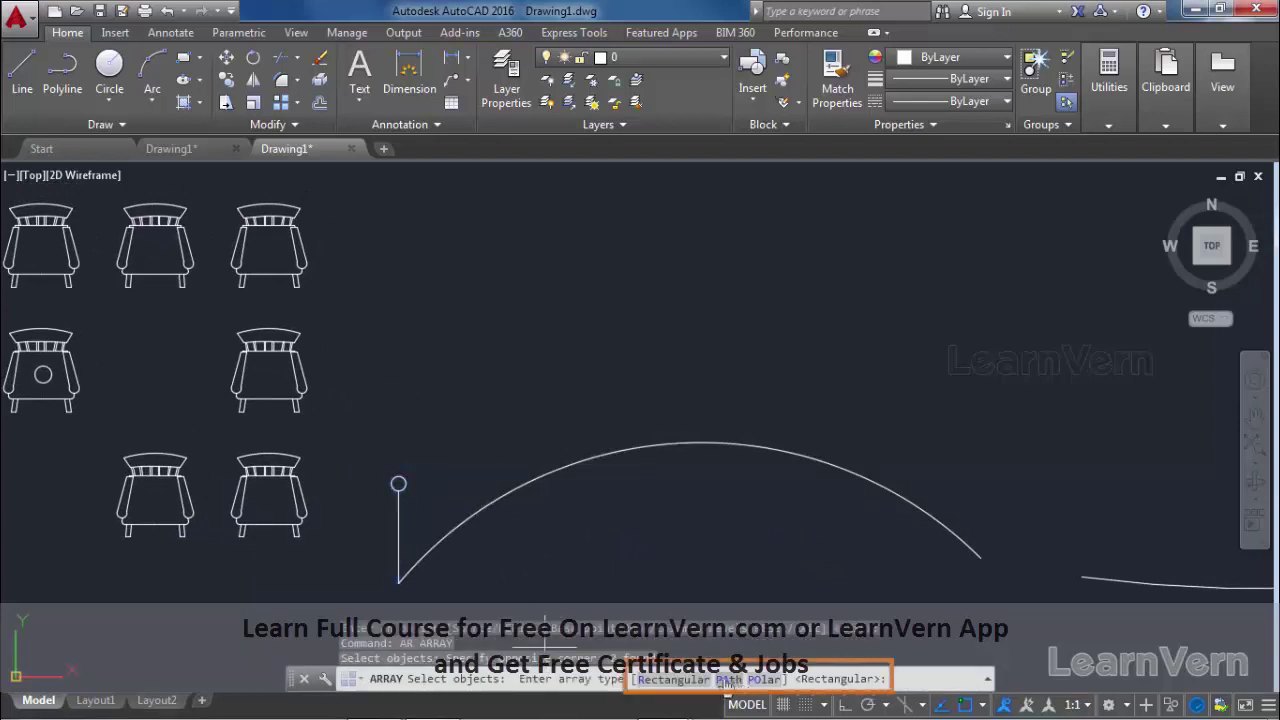
click(727, 683)
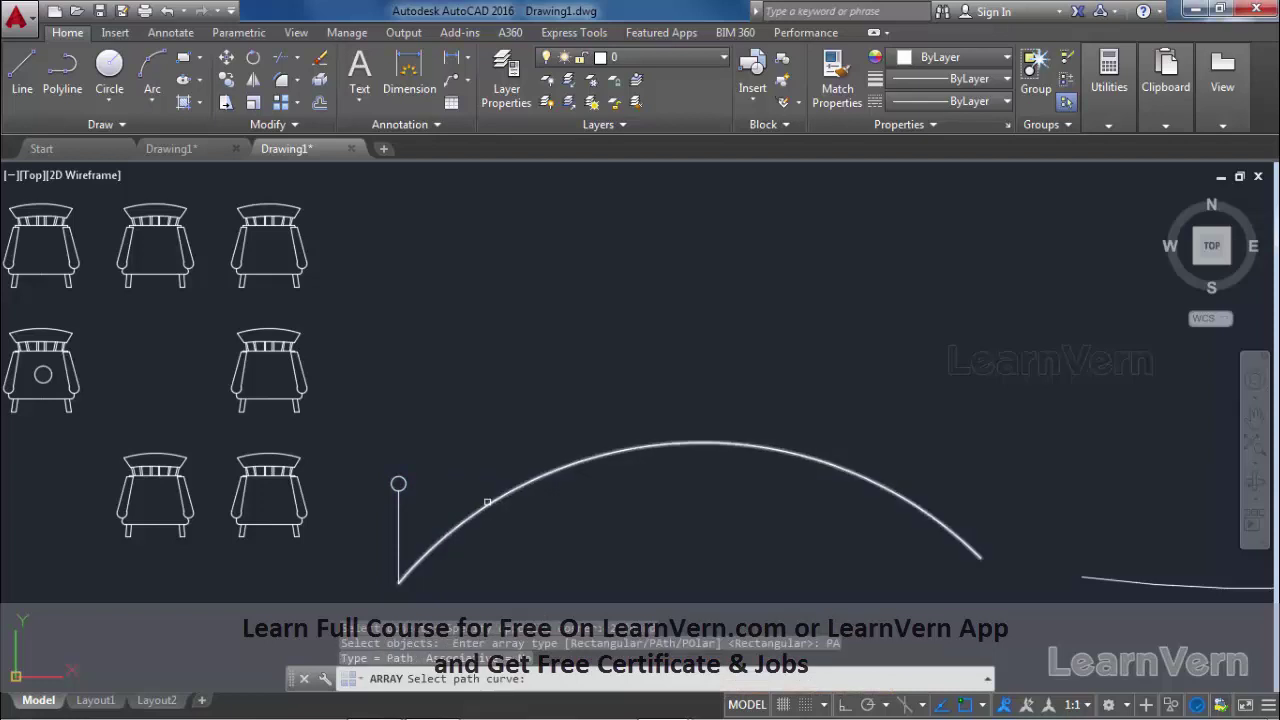
Step: Run the lamp posts along the arc 10 units apart, giving 21 posts
click(487, 501)
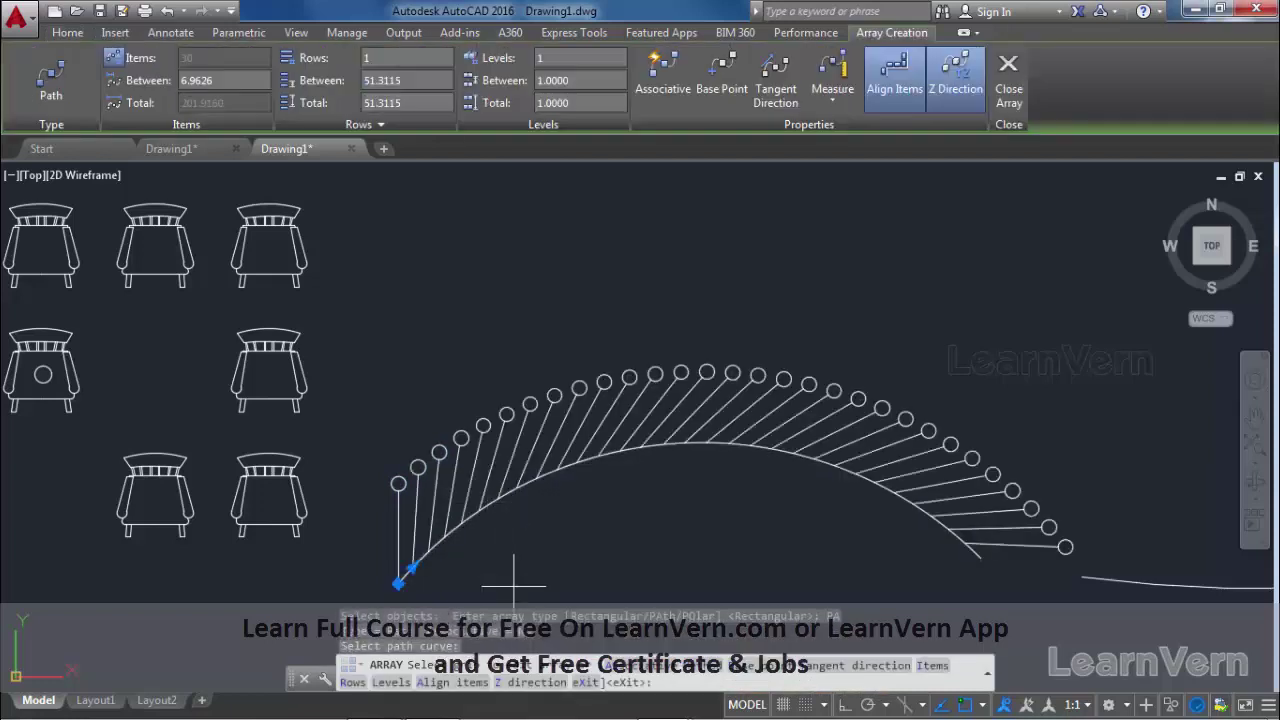
click(197, 80)
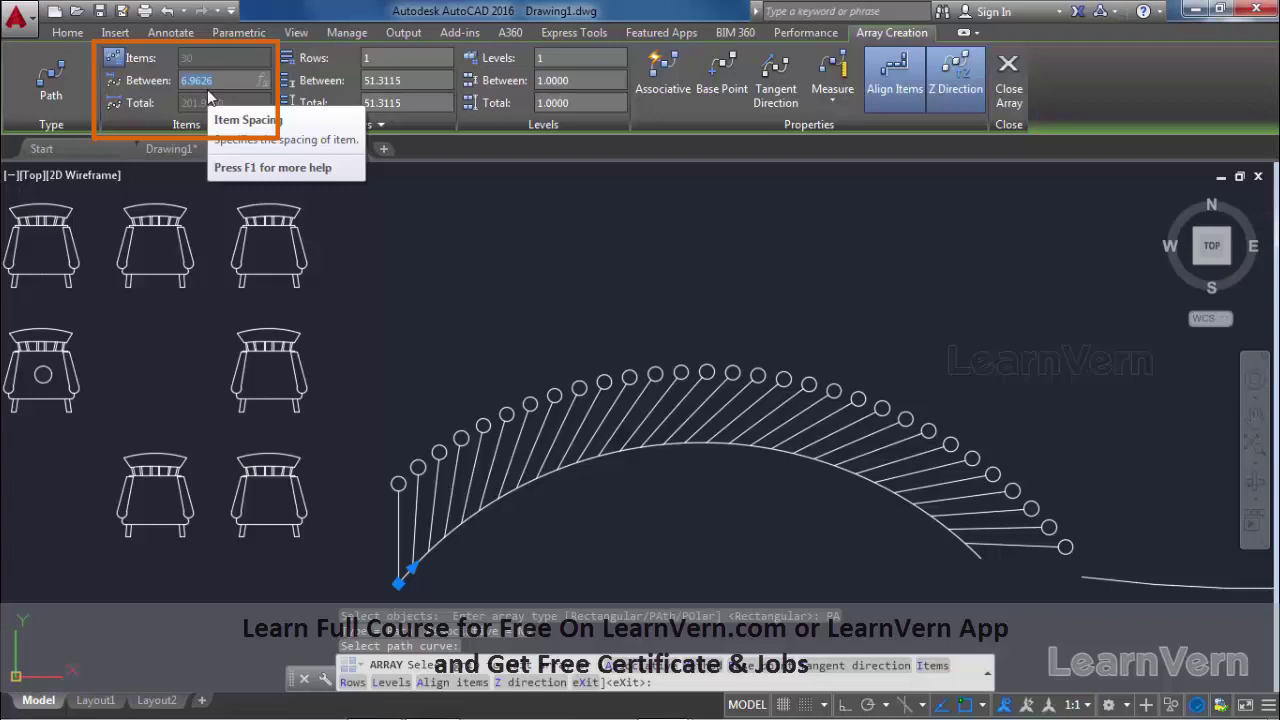
text(10)
key(Return)
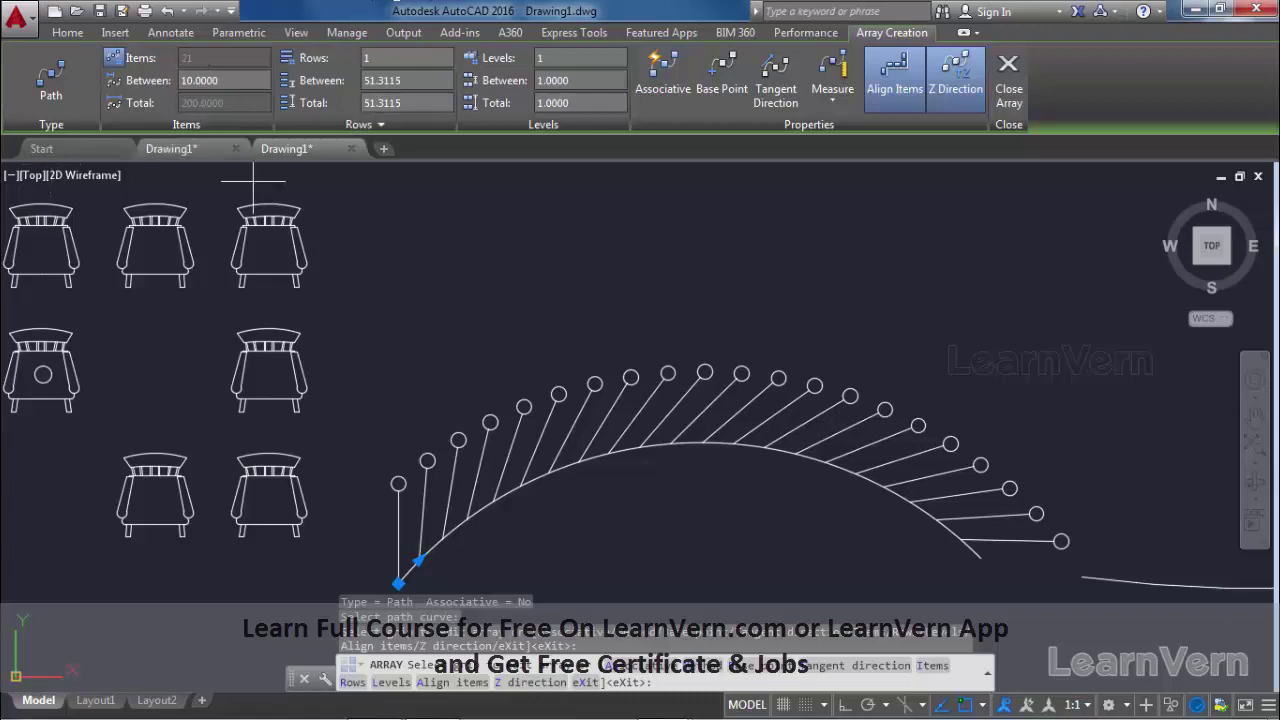
Step: Switch the lamp post array to Divide, spacing 15 posts evenly along the arc, and close it
click(832, 106)
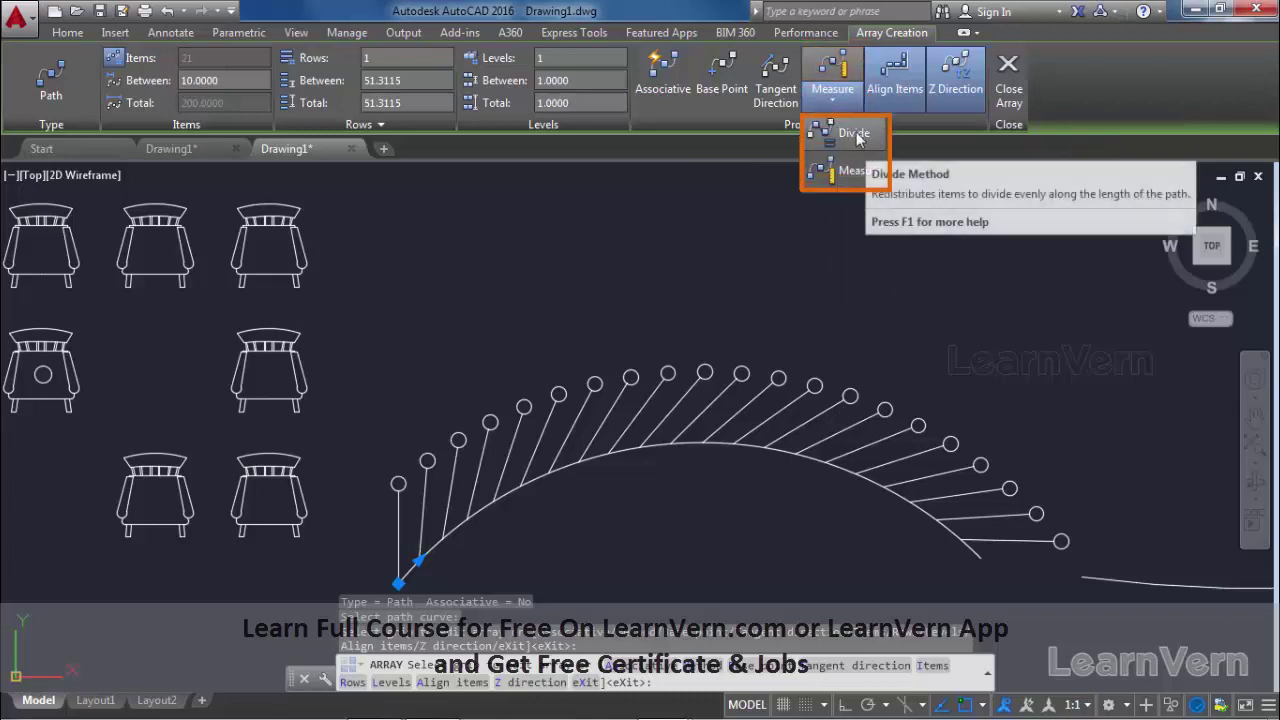
click(845, 170)
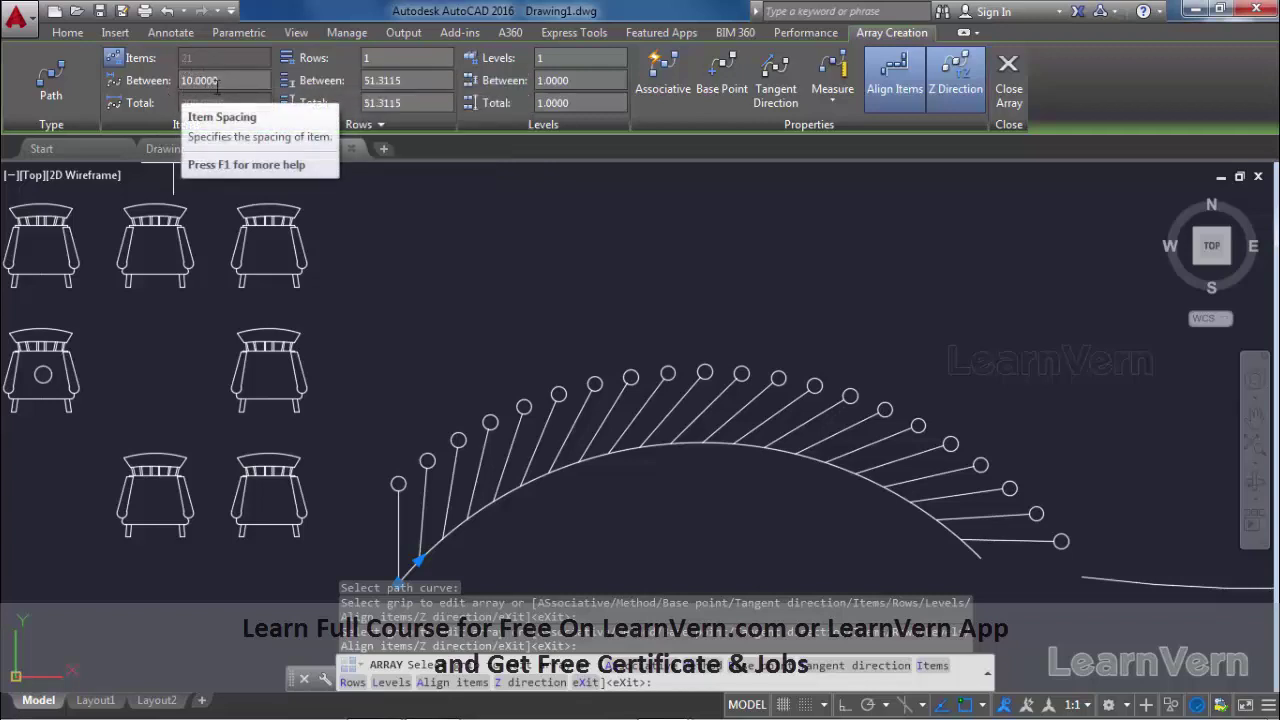
click(817, 104)
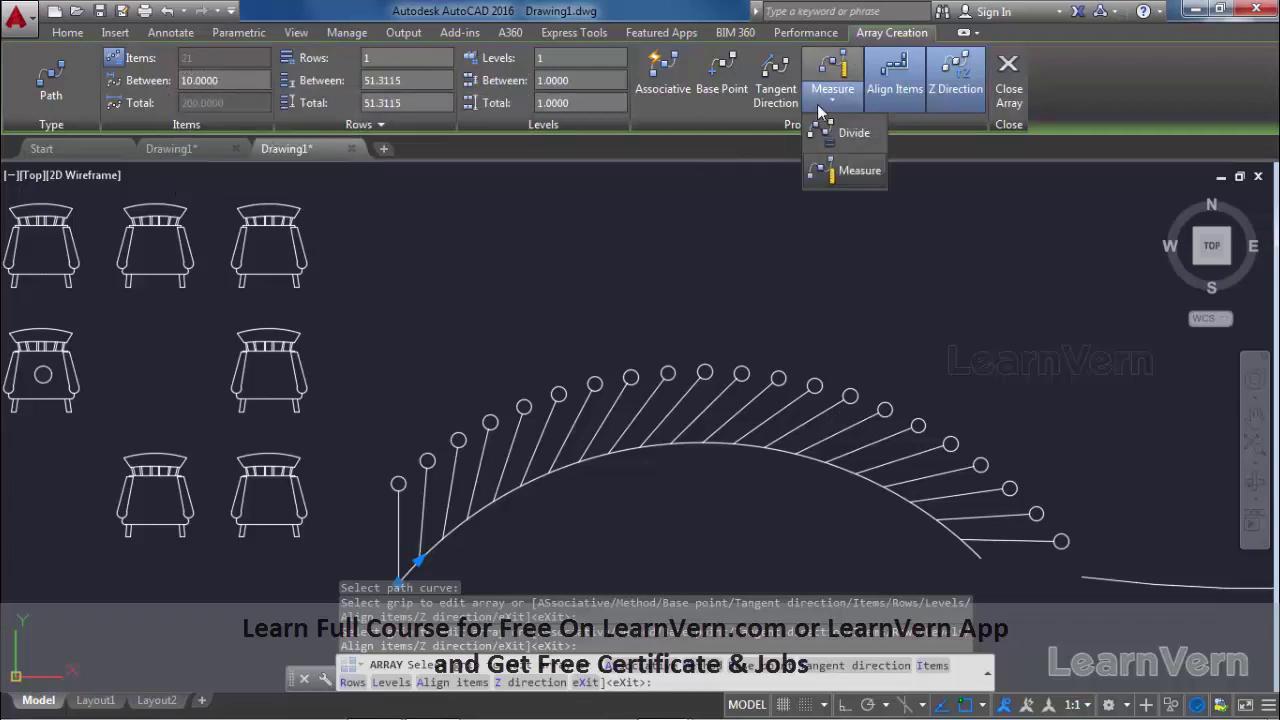
click(851, 135)
click(182, 55)
text(15)
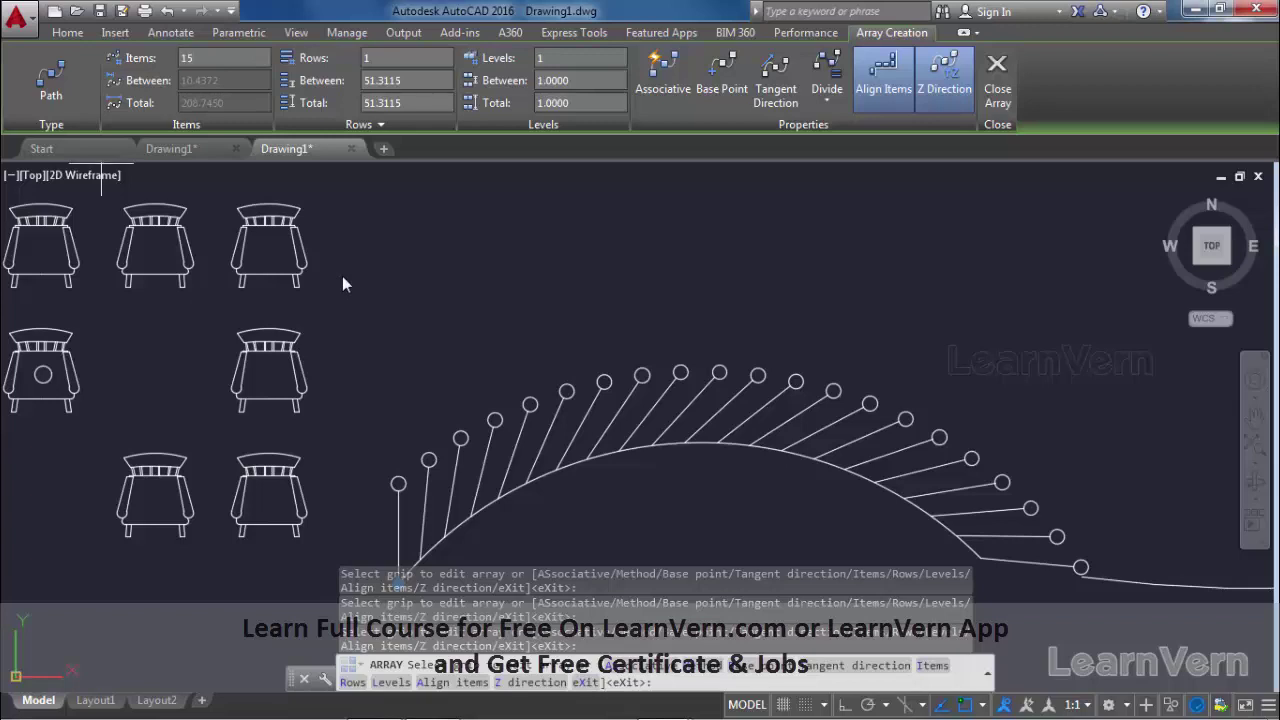
middle_drag(682, 460, 687, 400)
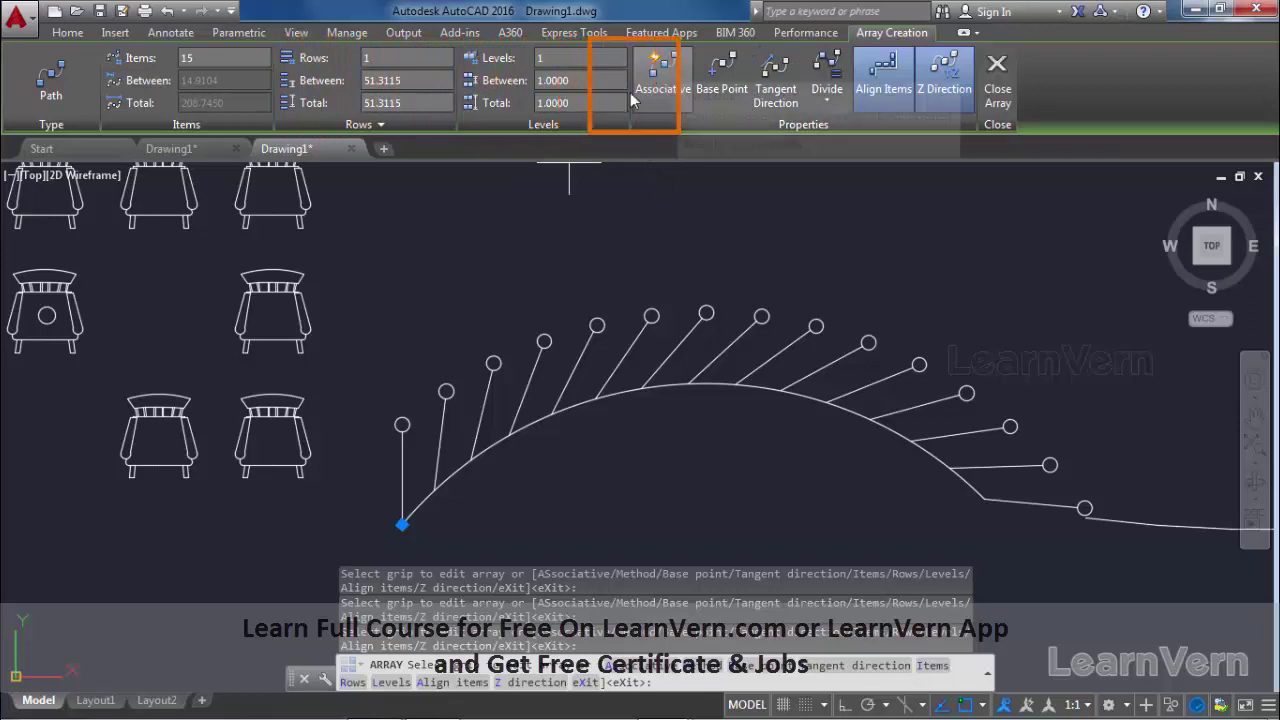
click(997, 80)
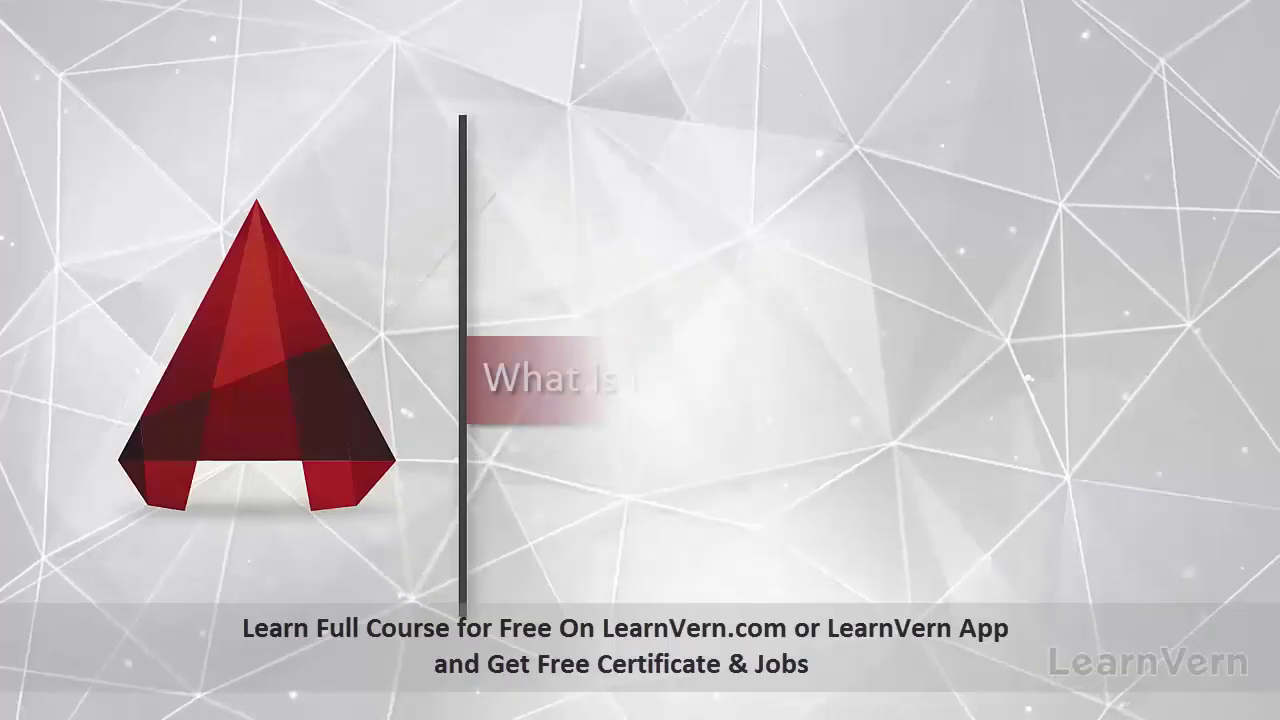